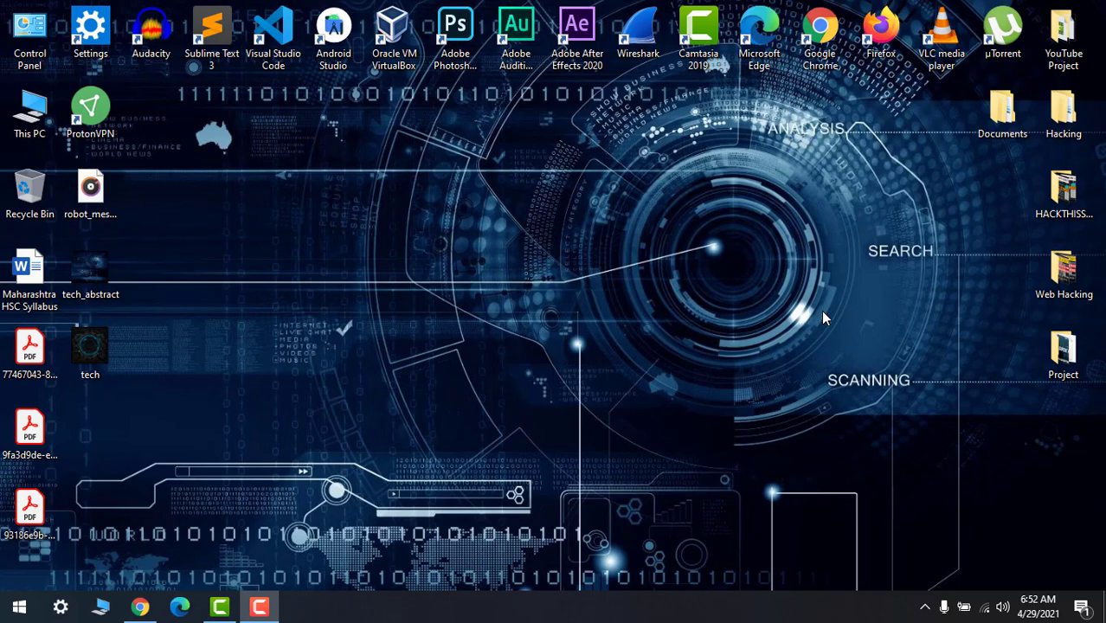
# - Refresh the desktop and launch Chrome from the taskbar
pyautogui.rightClick(465, 208)
pyautogui.click(394, 253)
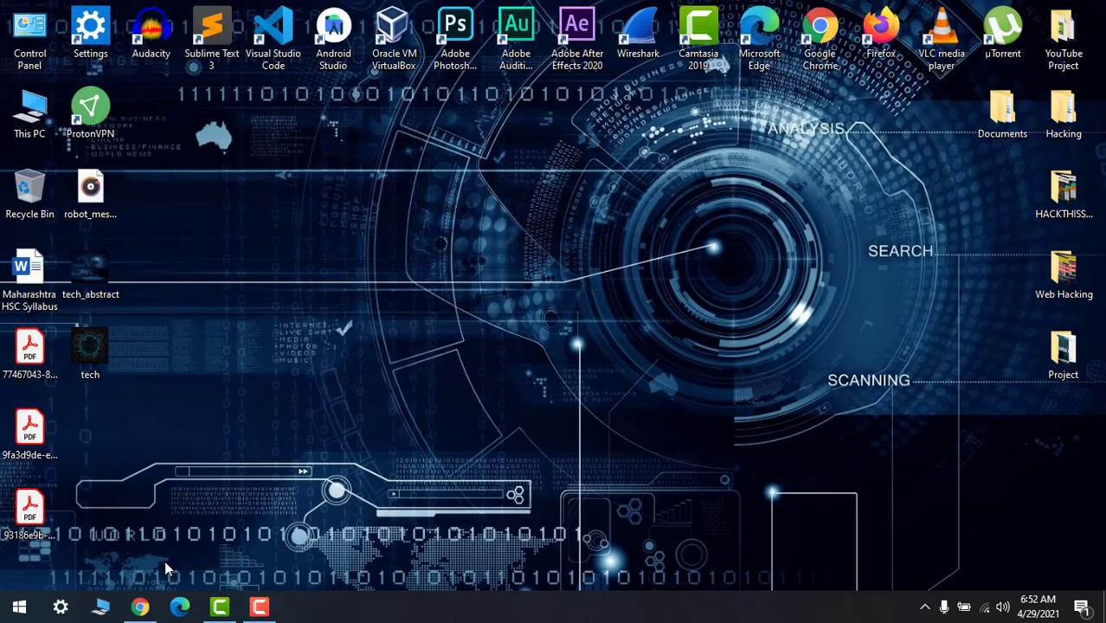
pyautogui.click(149, 611)
# - Search Google for 'download mysql' and open the MySQL Installer 8.0.24 result
pyautogui.click(540, 398)
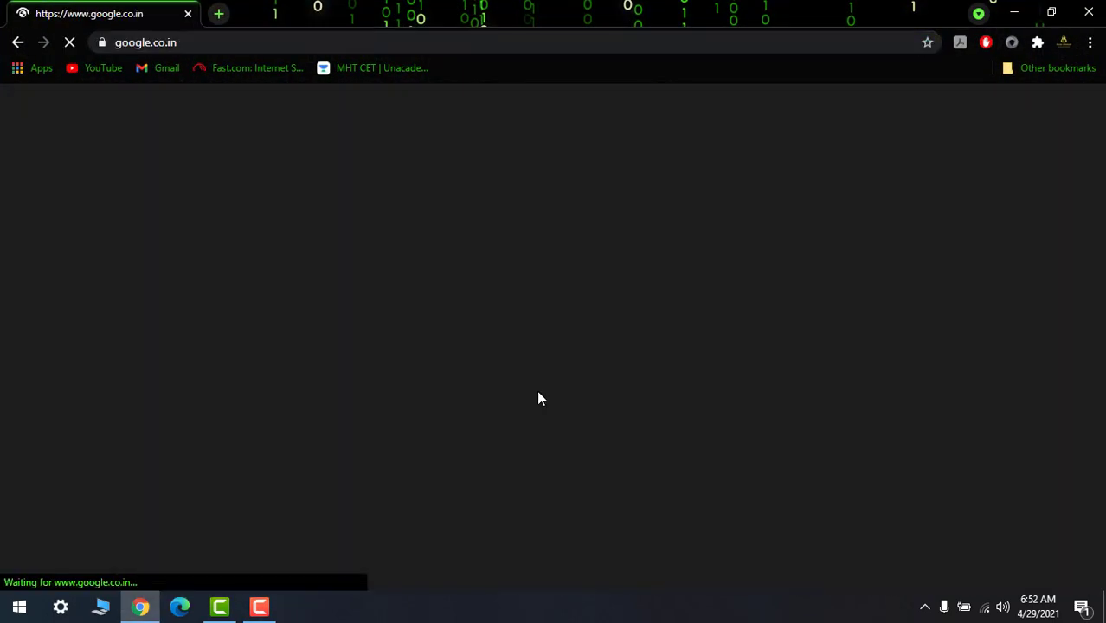
pyautogui.write('d')
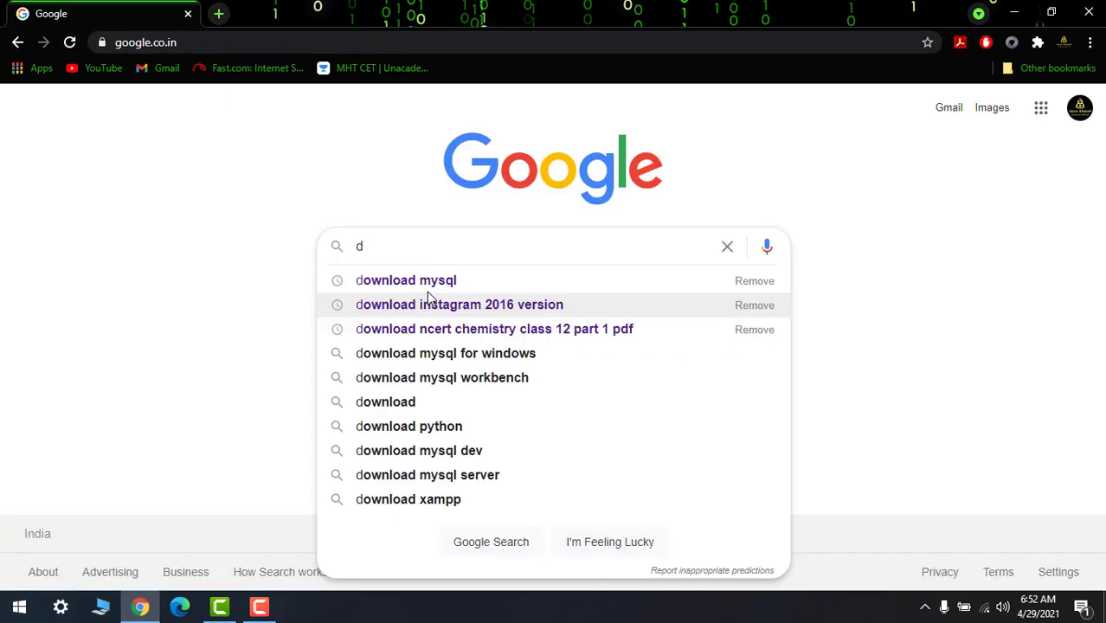
pyautogui.click(426, 289)
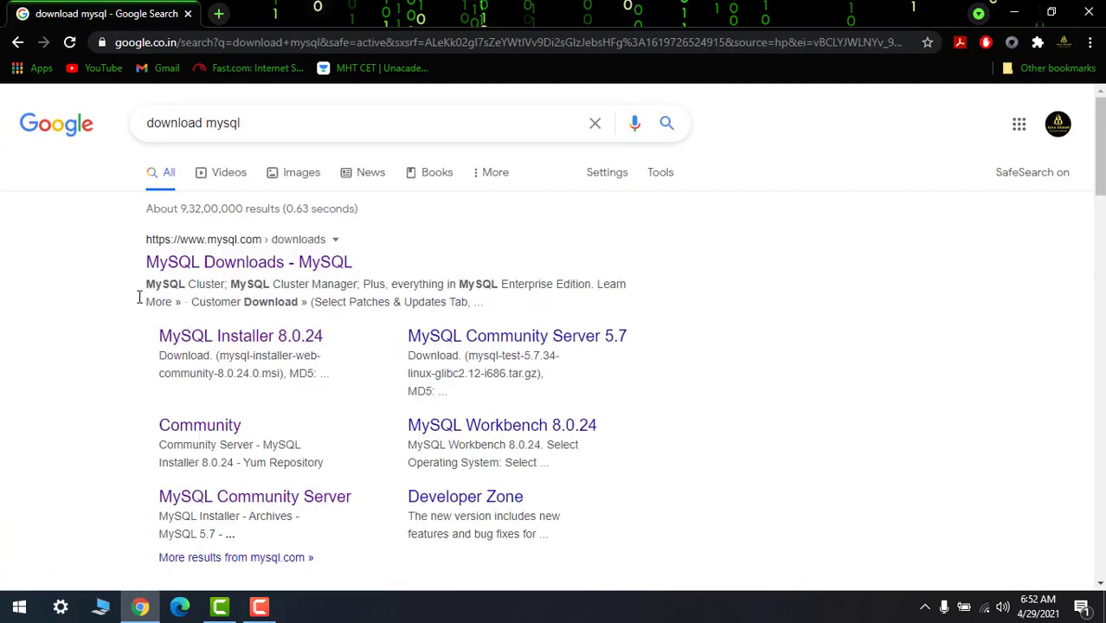
pyautogui.click(220, 341)
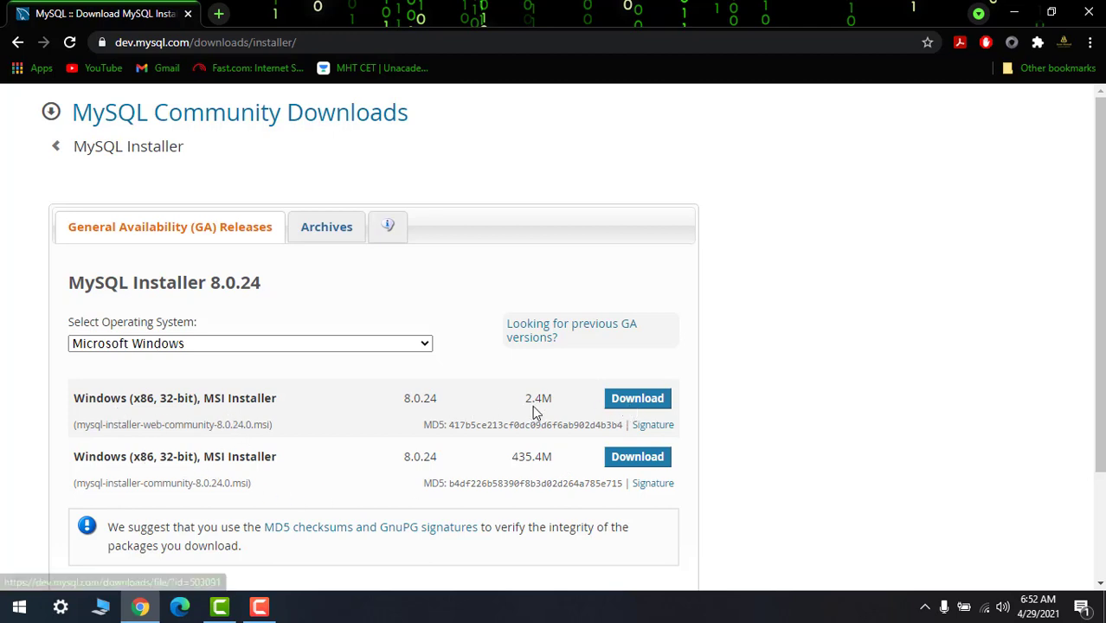
# - Download the 2.4M MySQL Installer 8.0.24 MSI without logging in, save it, and run it
pyautogui.click(639, 404)
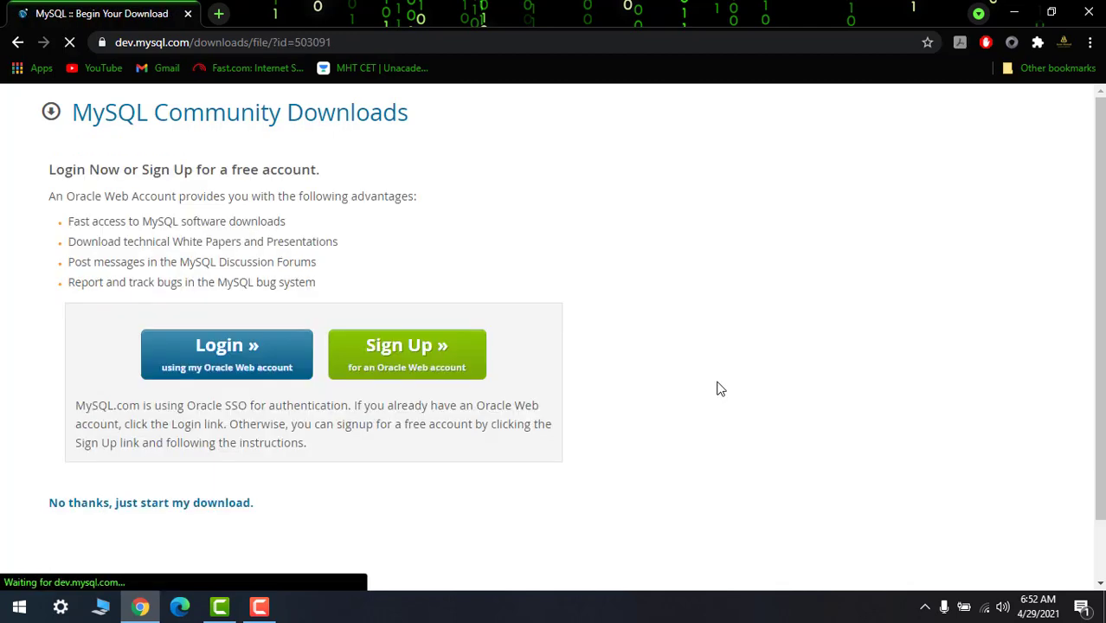
pyautogui.scroll(-2, 649, 354)
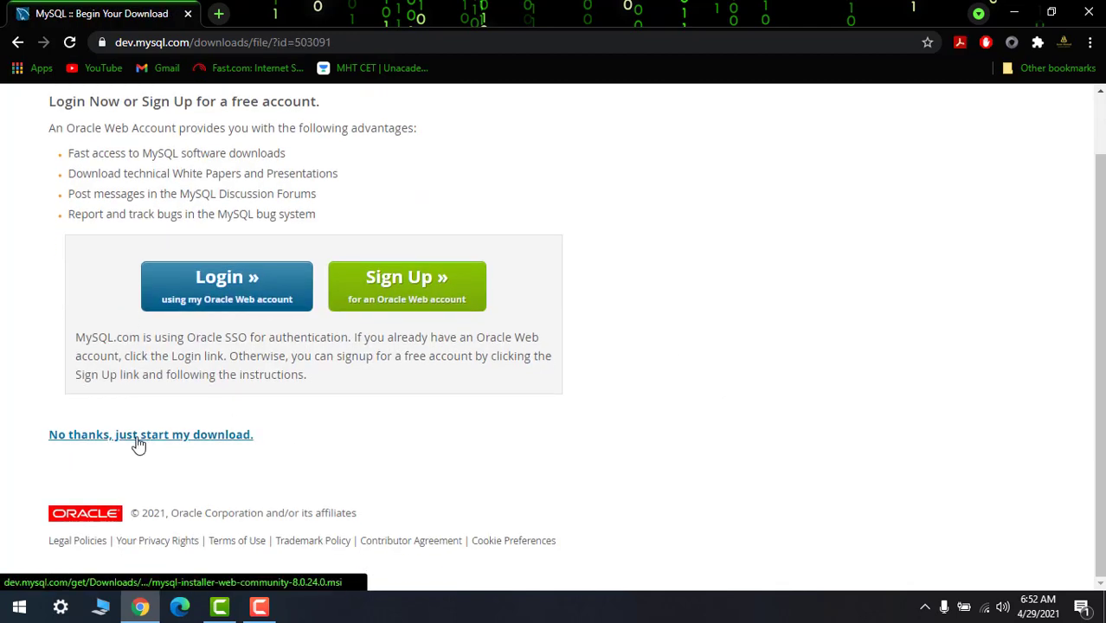
pyautogui.click(136, 439)
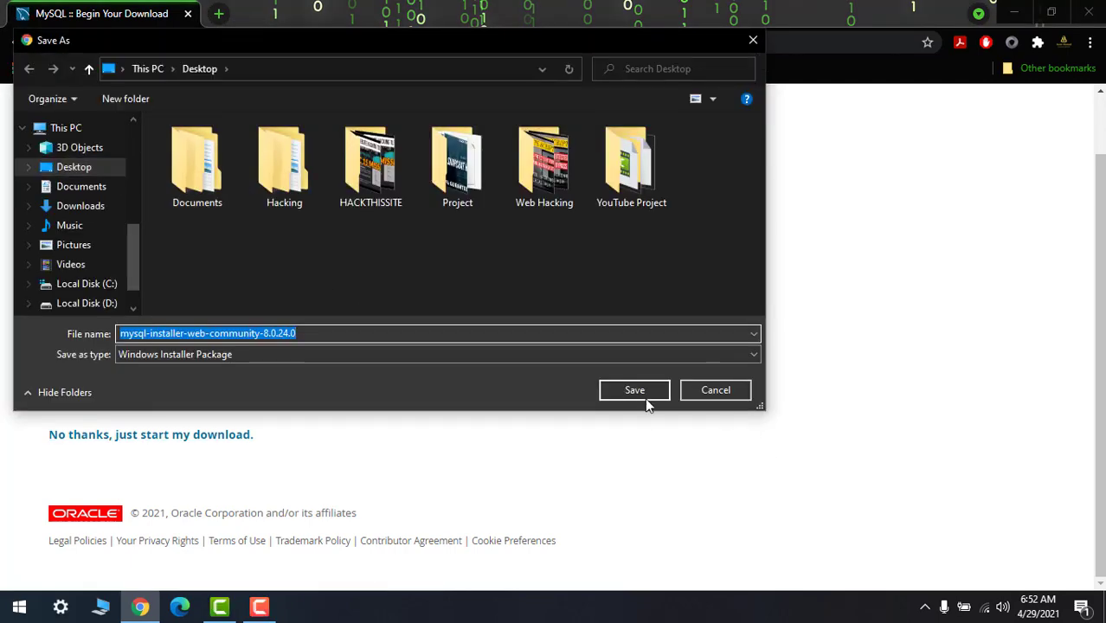
pyautogui.click(638, 389)
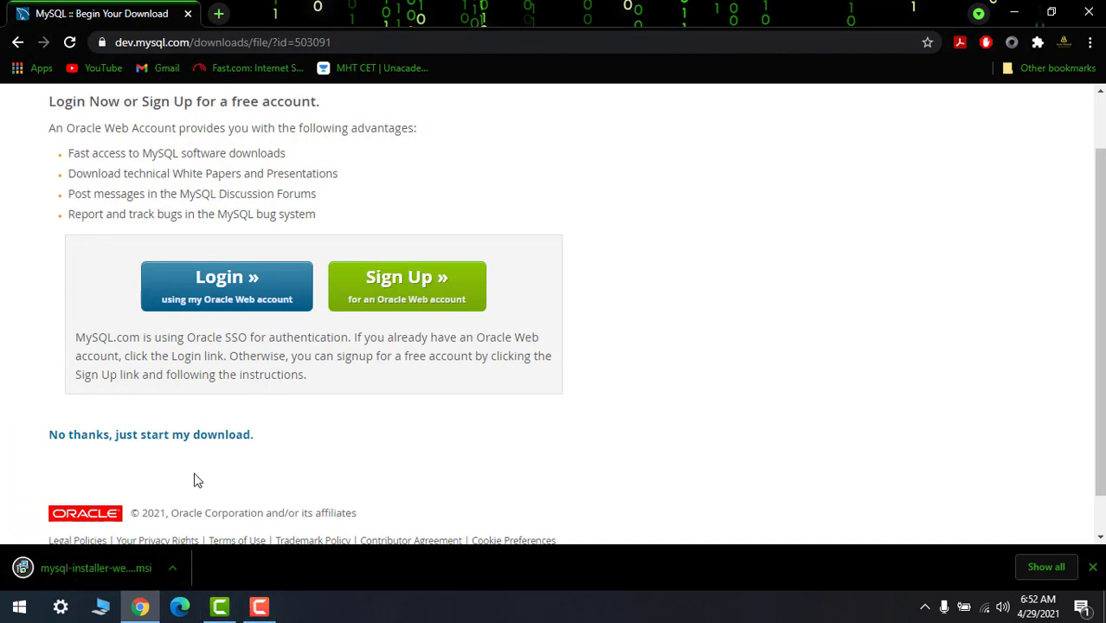
pyautogui.click(173, 568)
pyautogui.click(244, 470)
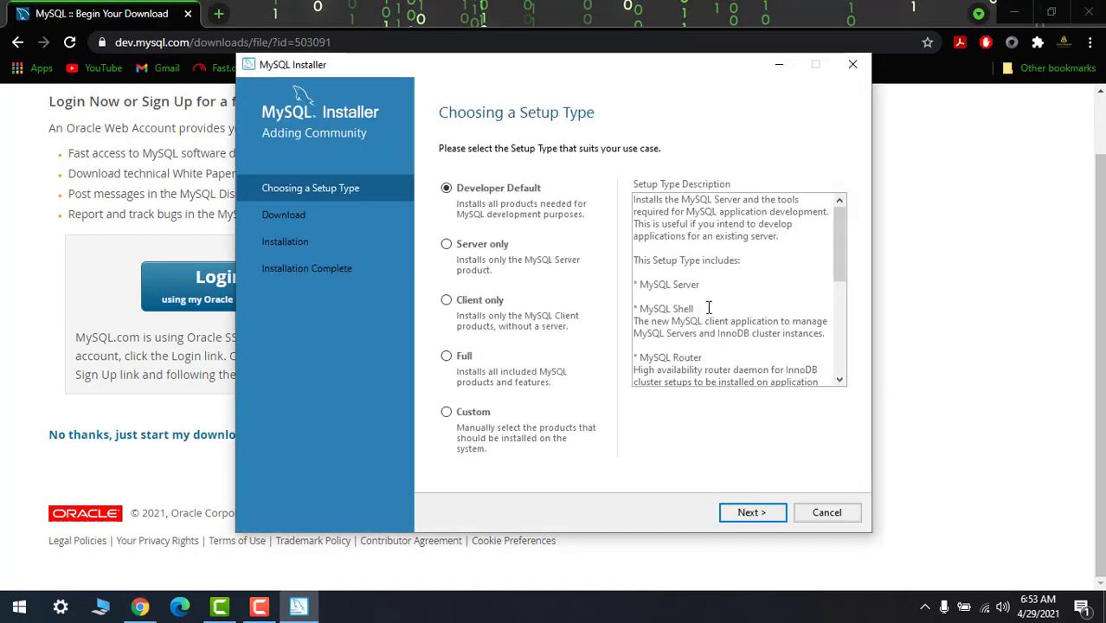
# - Continue with Developer Default, accepting the path-conflict warning and unmet requirements
pyautogui.click(751, 514)
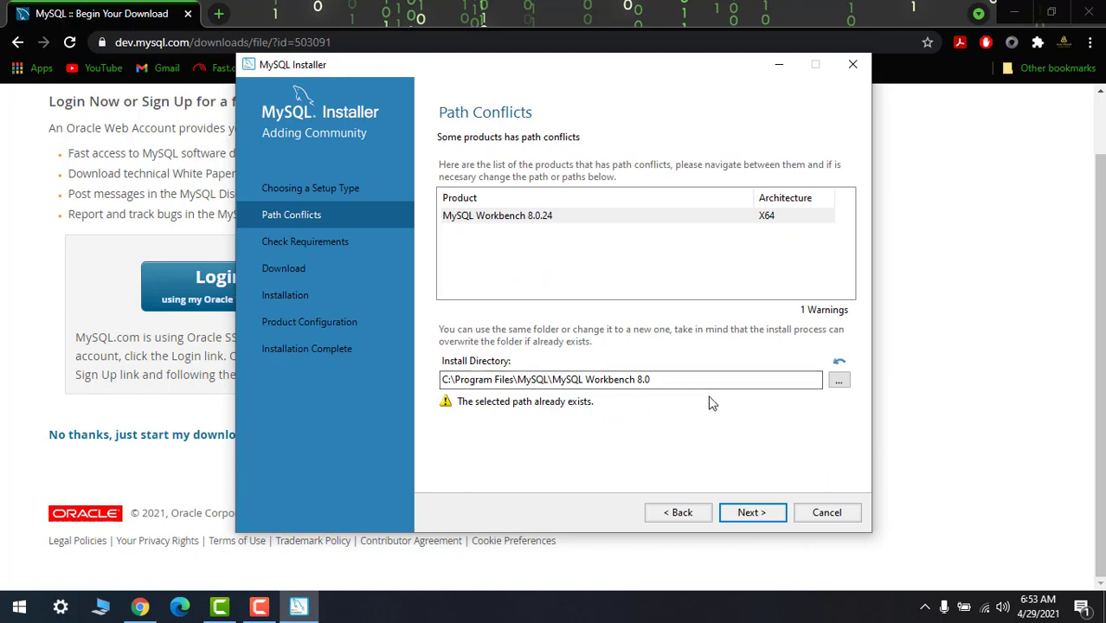
pyautogui.click(752, 512)
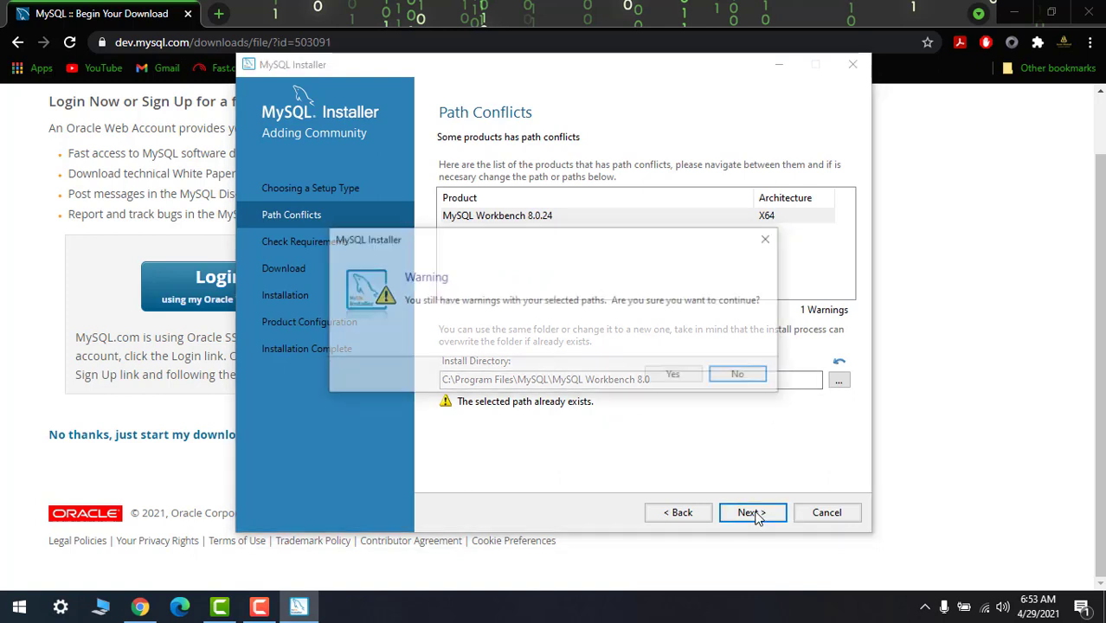
pyautogui.click(676, 375)
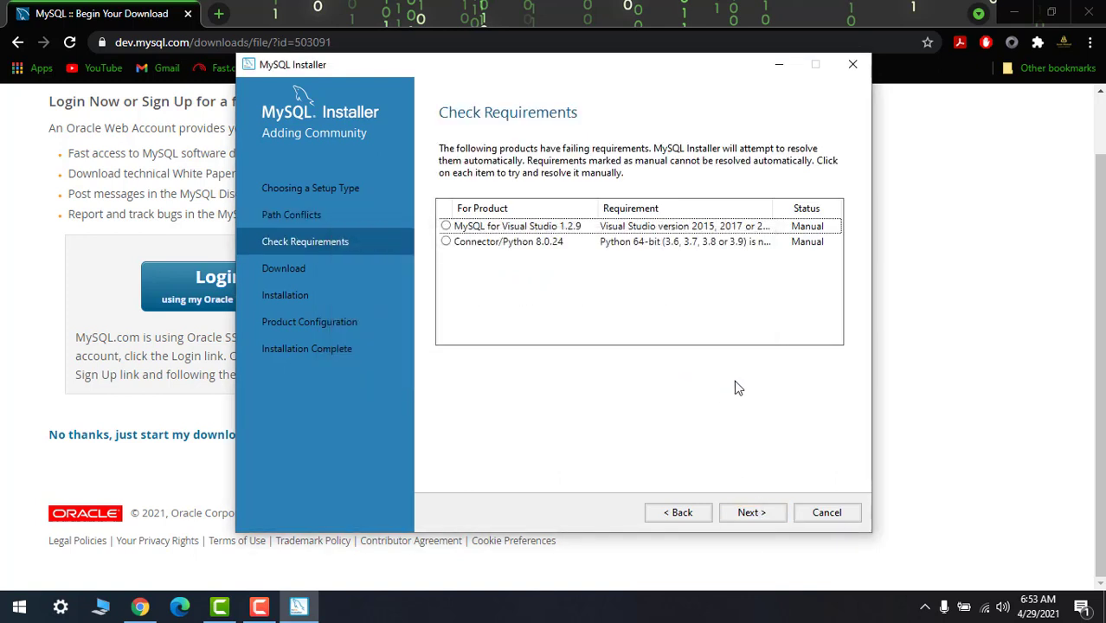
pyautogui.click(757, 517)
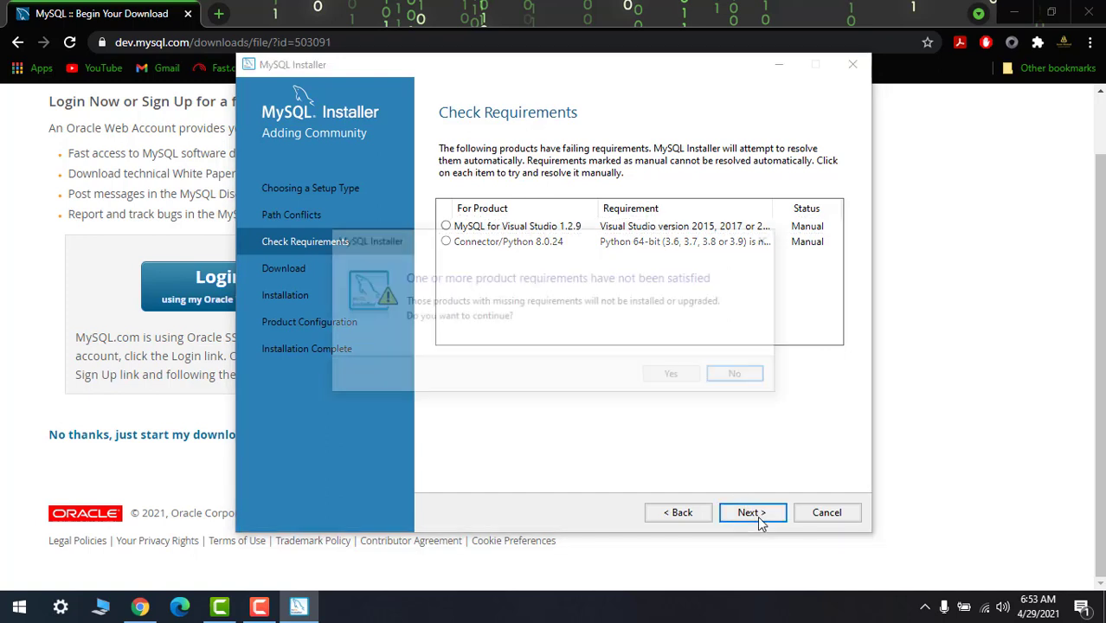
pyautogui.click(676, 376)
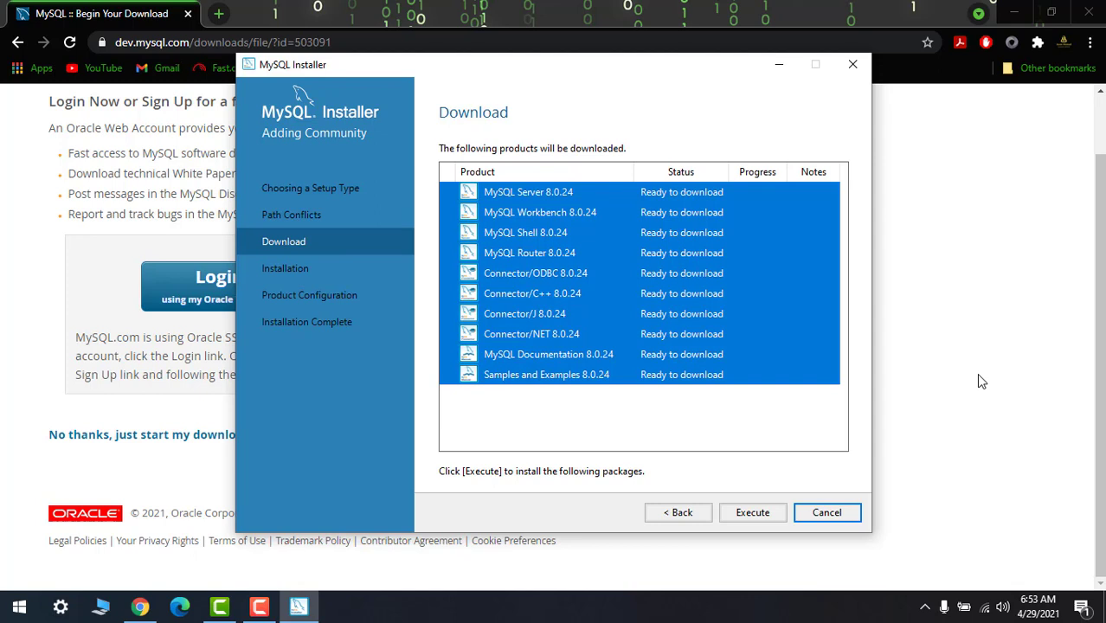
# - Download and install all ten 8.0.24 products, then continue to product configuration
pyautogui.click(763, 517)
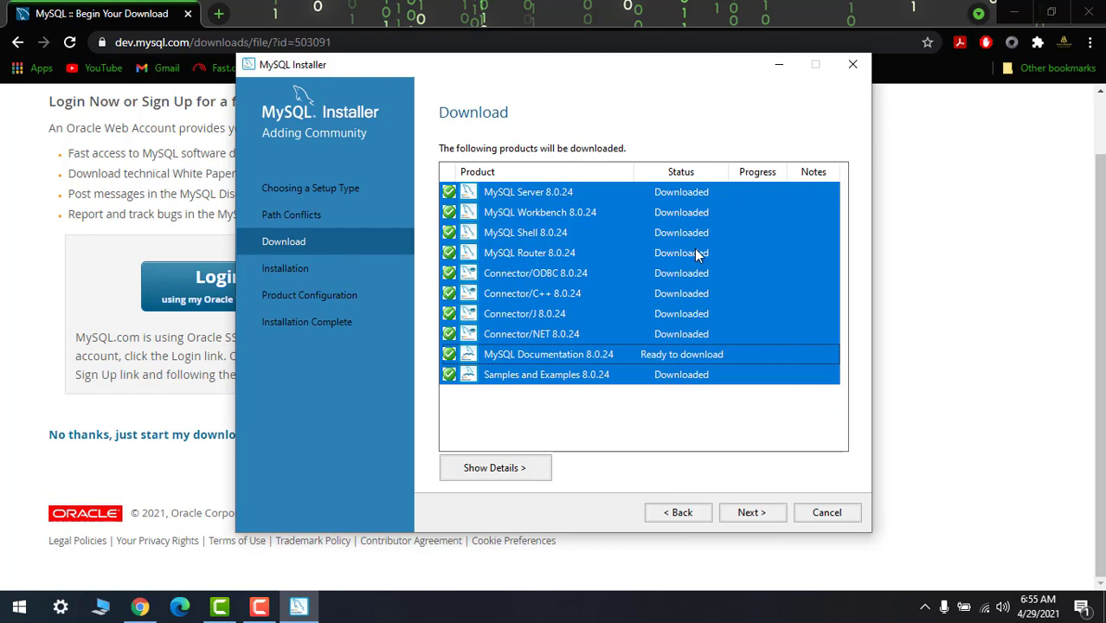
pyautogui.click(765, 515)
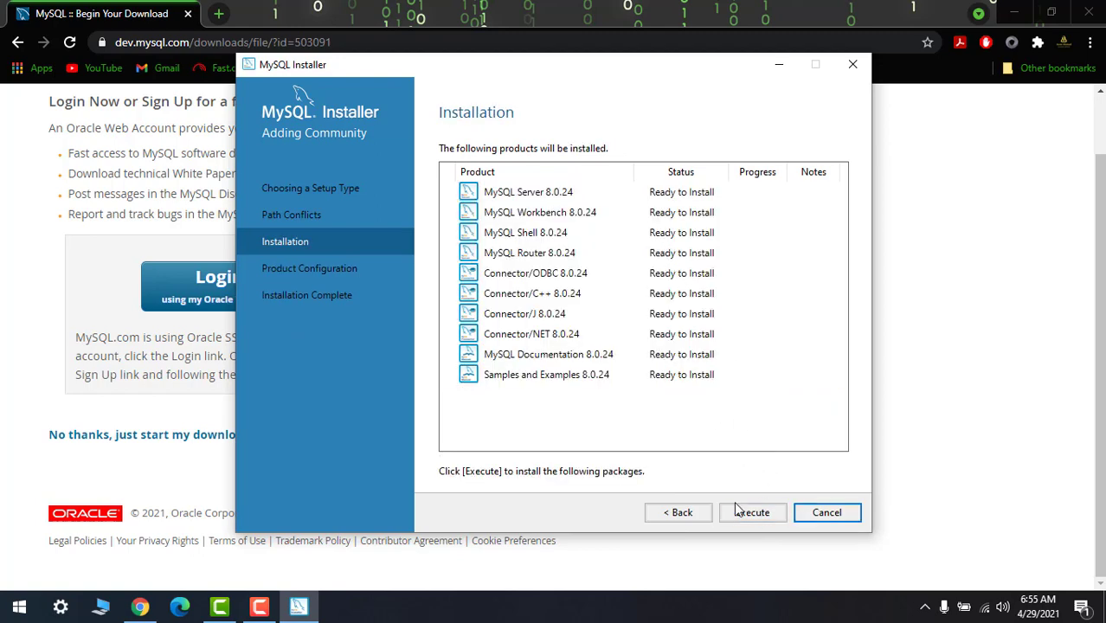
pyautogui.click(756, 520)
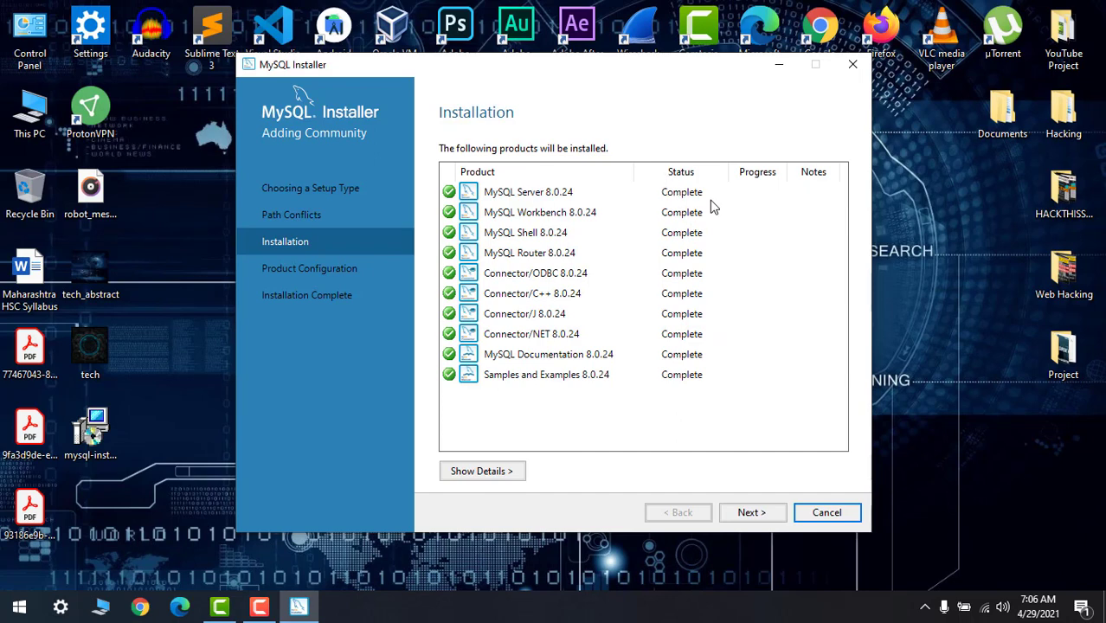
pyautogui.click(765, 517)
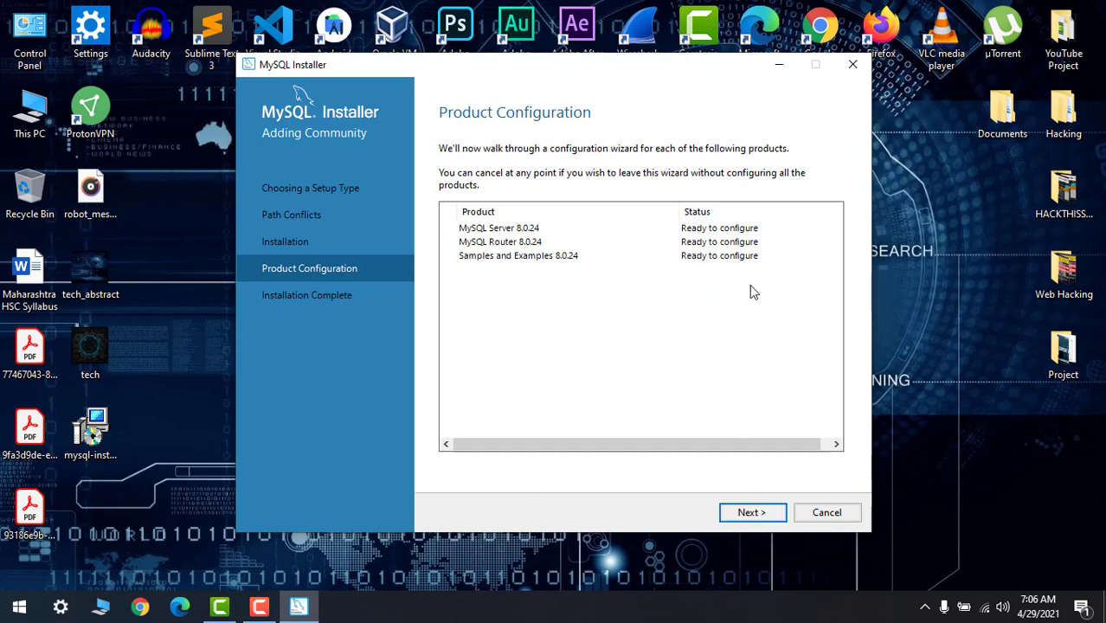
# - Keep the default networking settings and strong password authentication
pyautogui.click(751, 514)
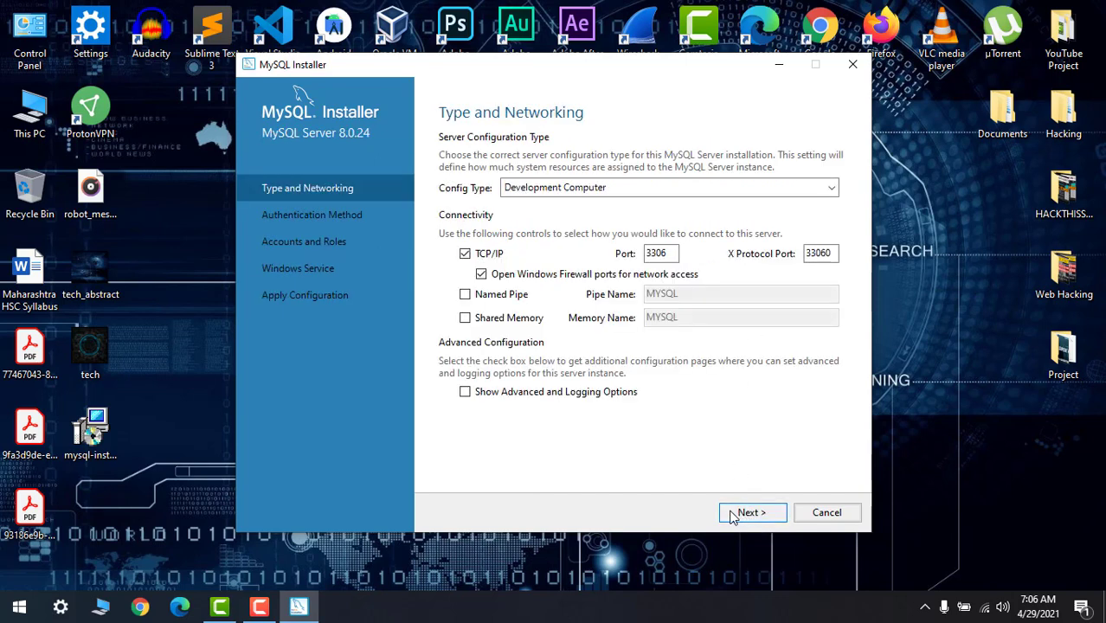
pyautogui.click(742, 515)
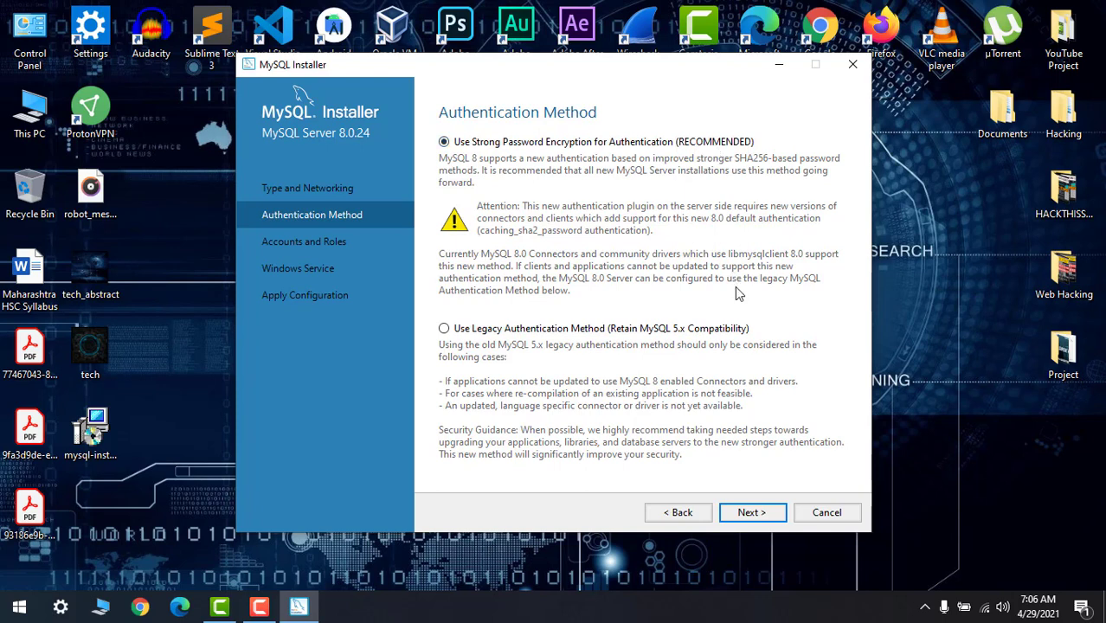
pyautogui.click(768, 514)
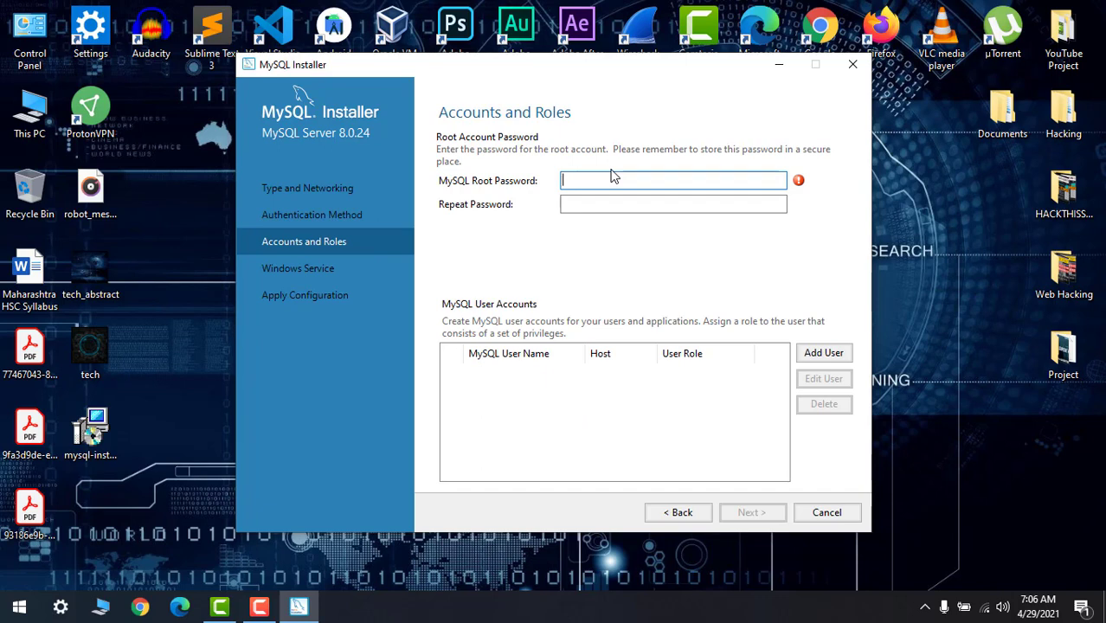
# - Enter the root password and retype it in Repeat Password
pyautogui.write('********')
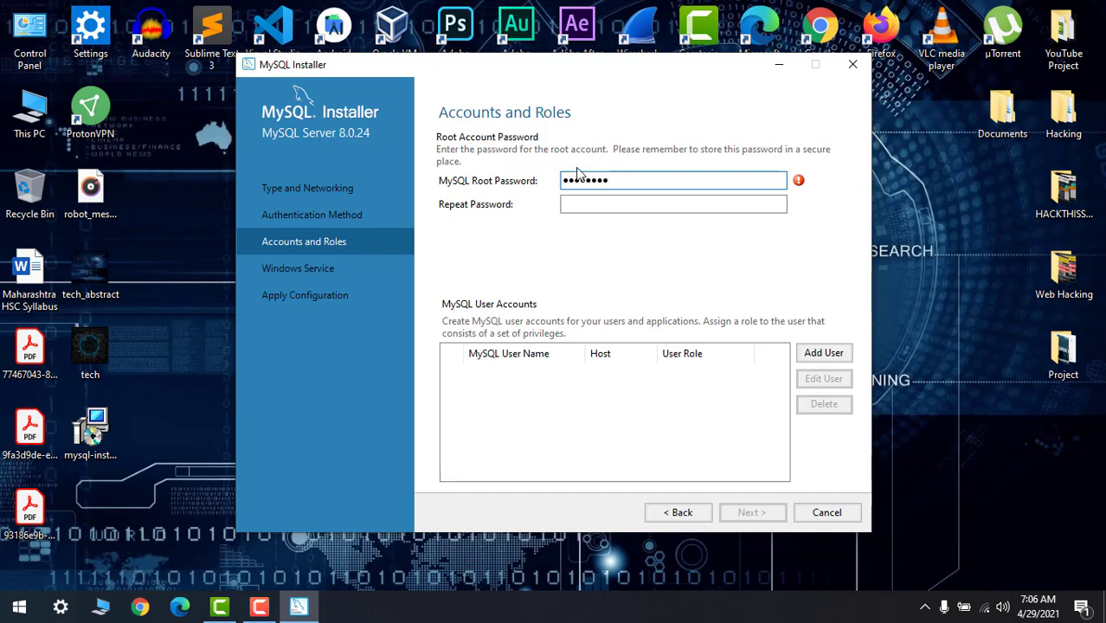
pyautogui.click(593, 205)
pyautogui.write('****')
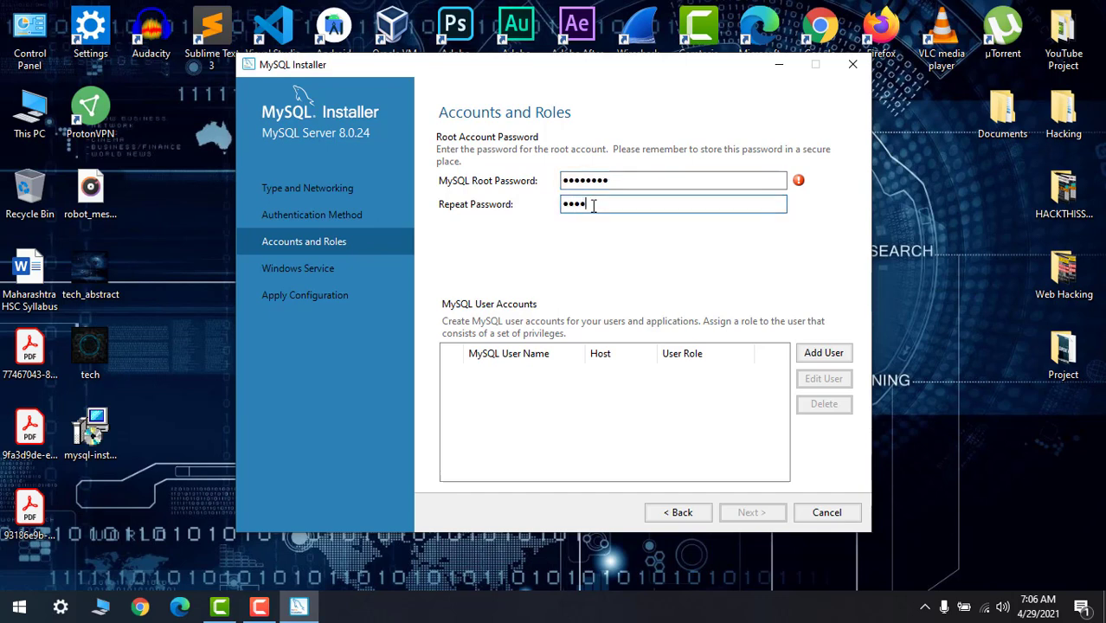
pyautogui.write('***')
pyautogui.press('BackSpace')
pyautogui.press('BackSpace')
pyautogui.press('BackSpace')
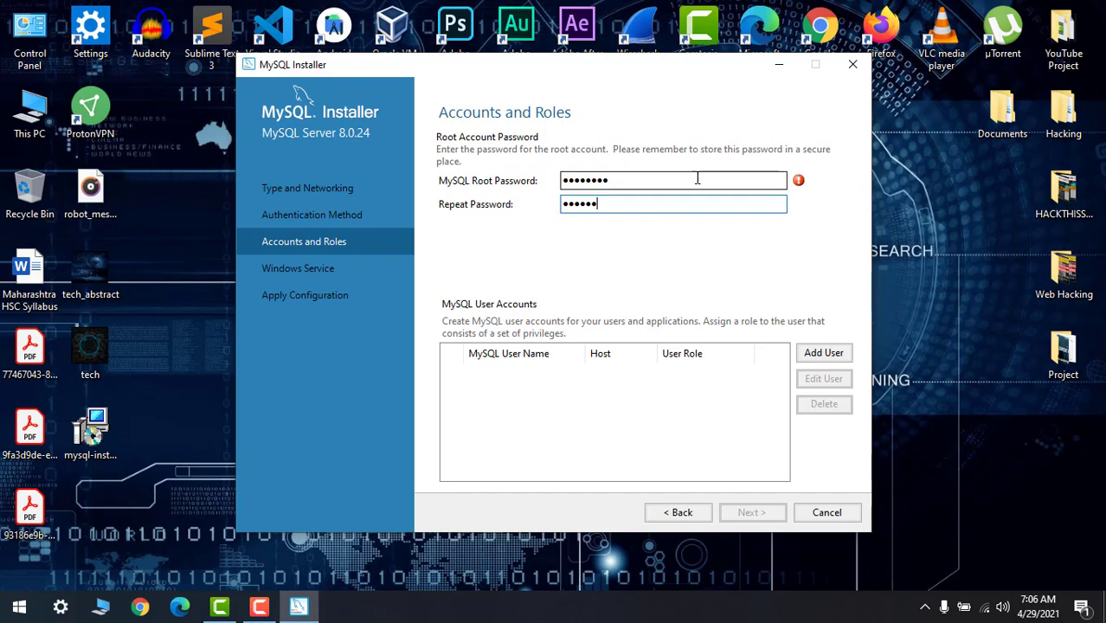
pyautogui.press('BackSpace')
pyautogui.press('BackSpace')
pyautogui.press('BackSpace')
pyautogui.press('BackSpace')
pyautogui.write('*****')
pyautogui.moveTo(672, 183); pyautogui.dragTo(449, 161)
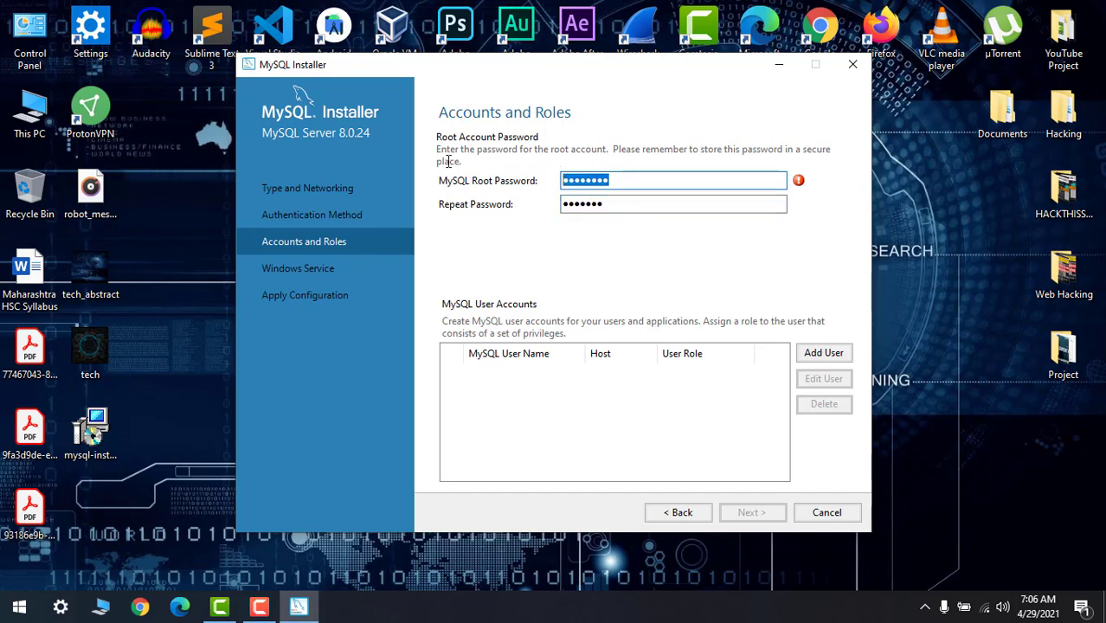
pyautogui.write('*****')
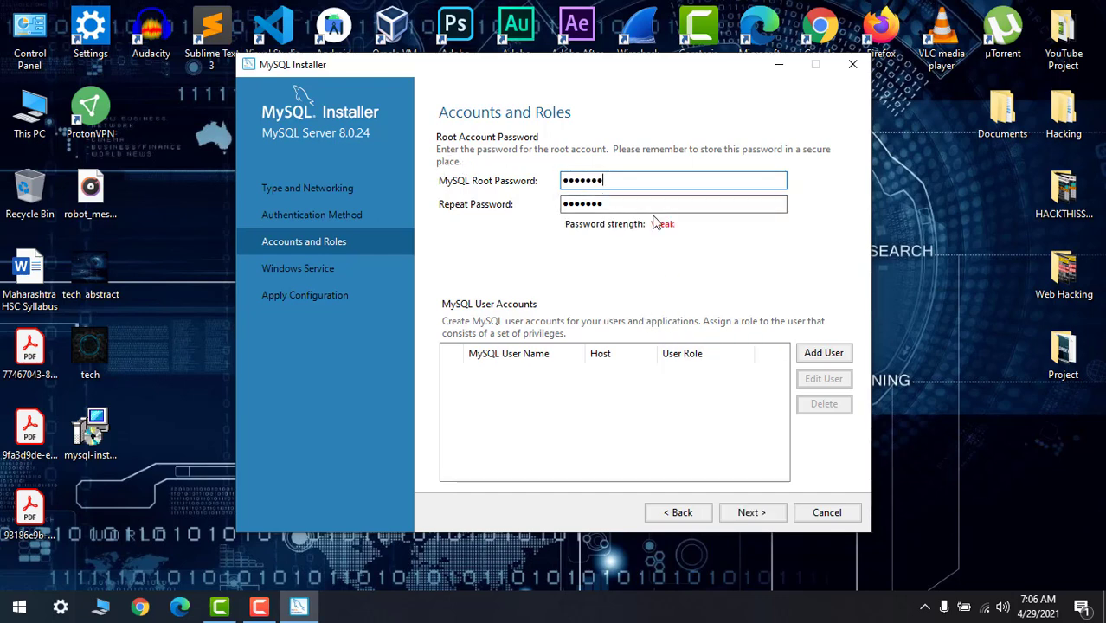
# - Keep the MySQL80 Windows service defaults and apply the server configuration
pyautogui.click(756, 514)
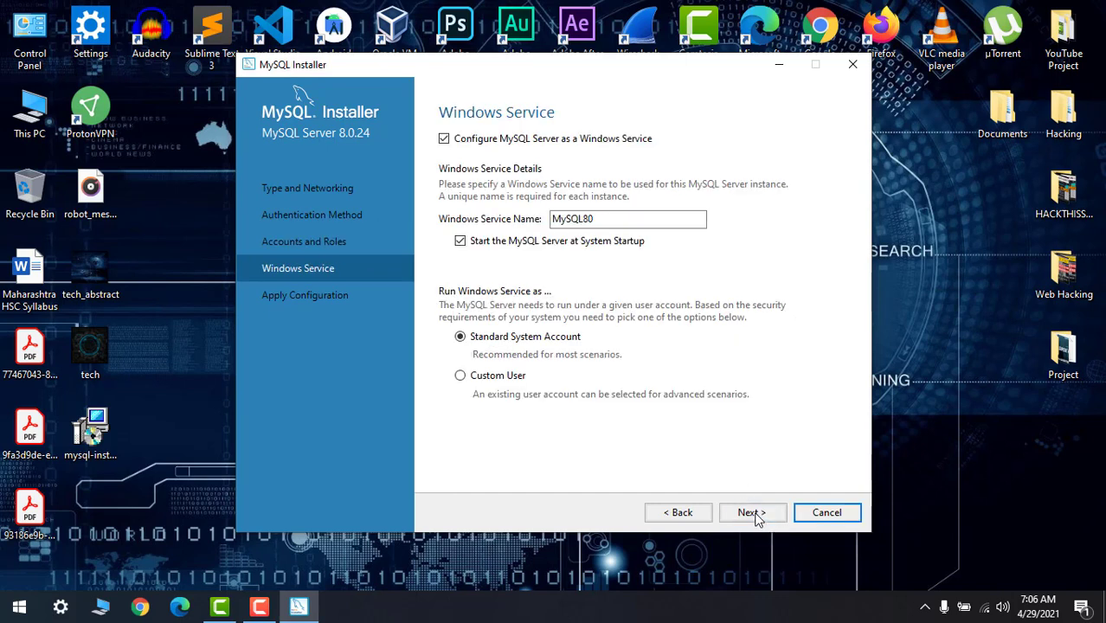
pyautogui.click(756, 515)
pyautogui.click(752, 513)
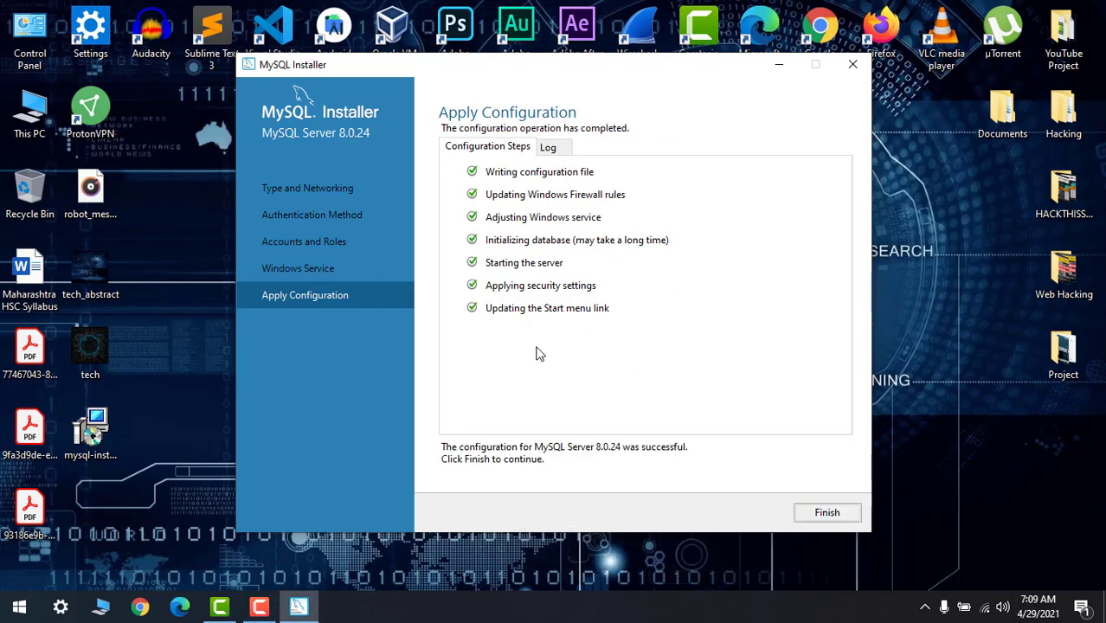
pyautogui.click(831, 514)
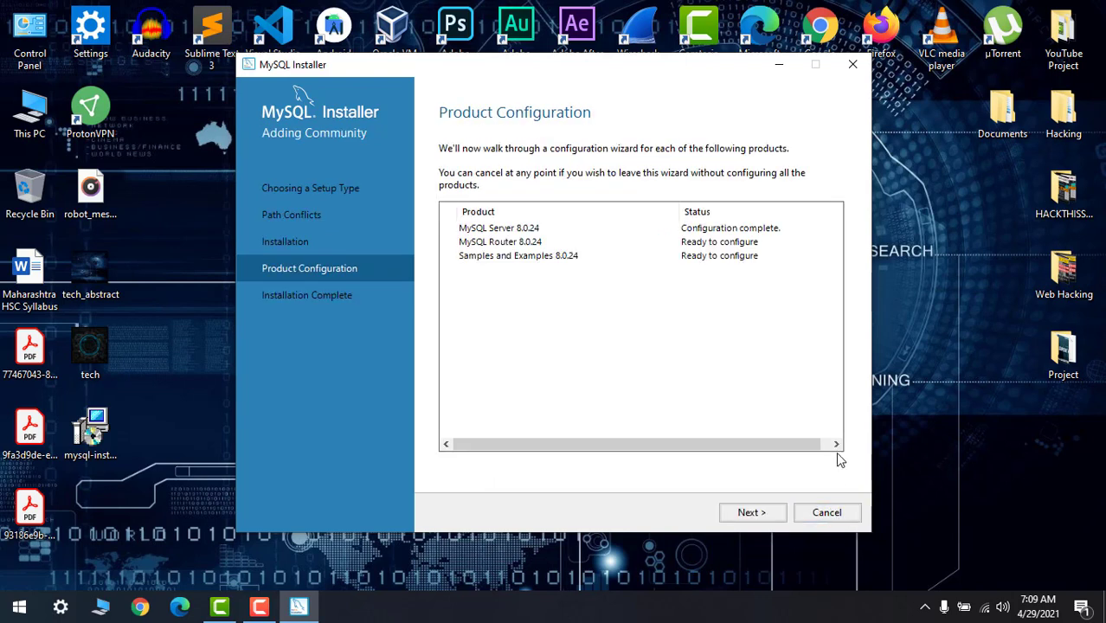
# - Skip MySQL Router configuration and proceed to Samples and Examples
pyautogui.click(750, 513)
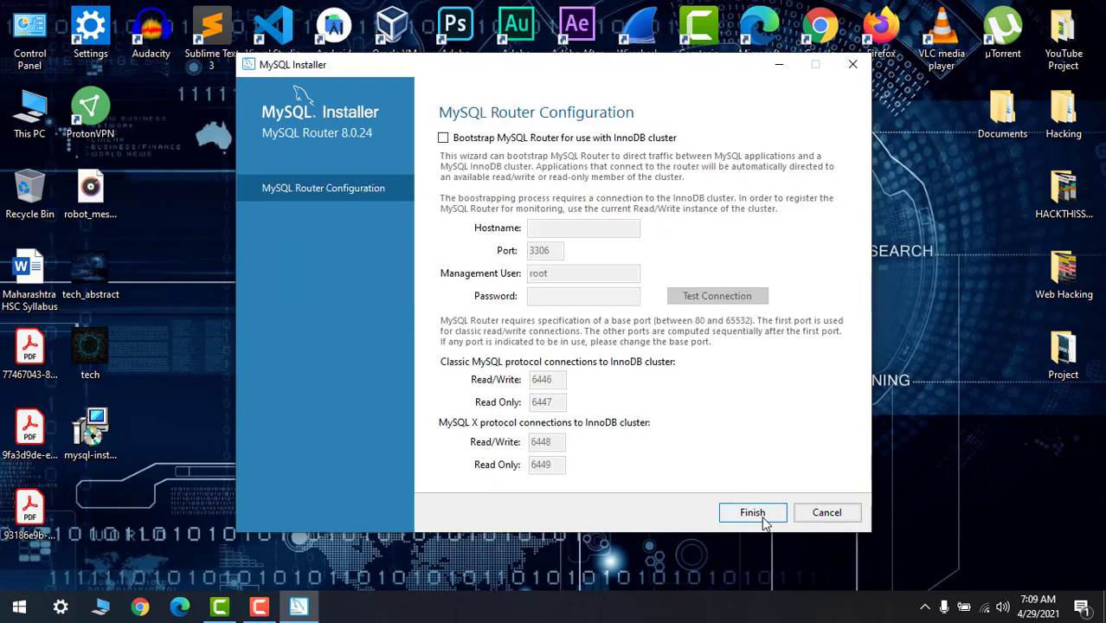
pyautogui.click(763, 519)
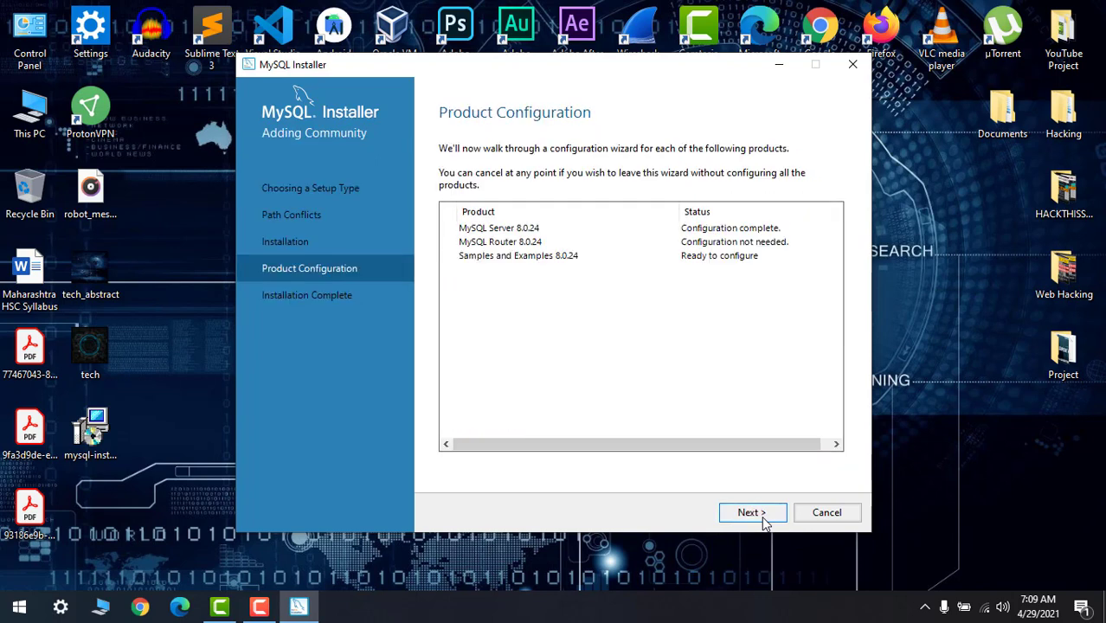
pyautogui.click(763, 520)
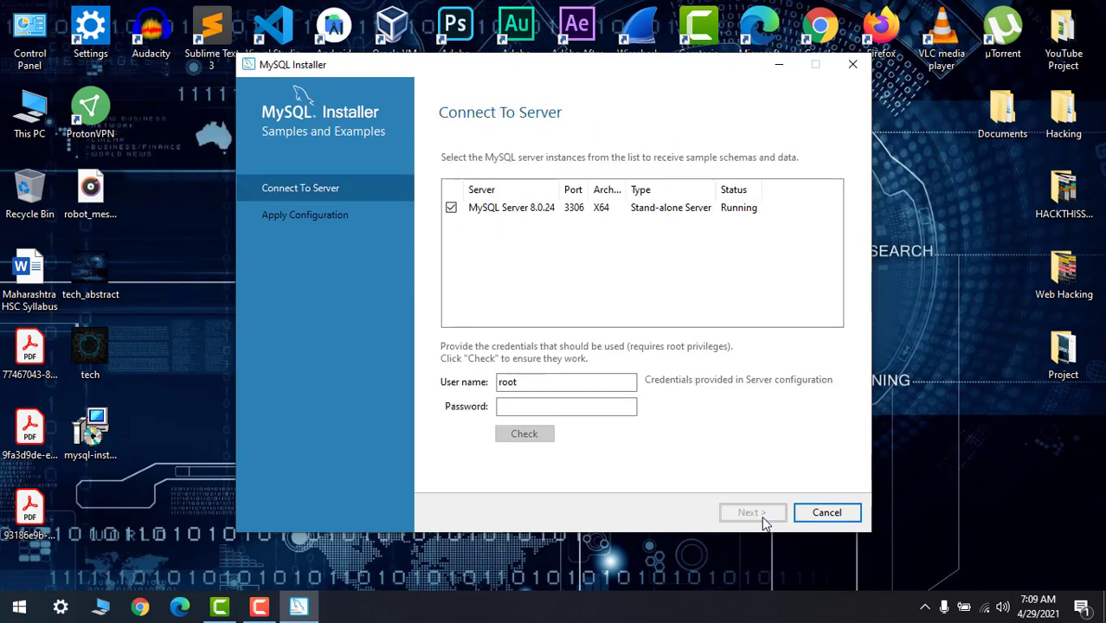
# - Enter the root password and check the connection to the running server
pyautogui.click(533, 405)
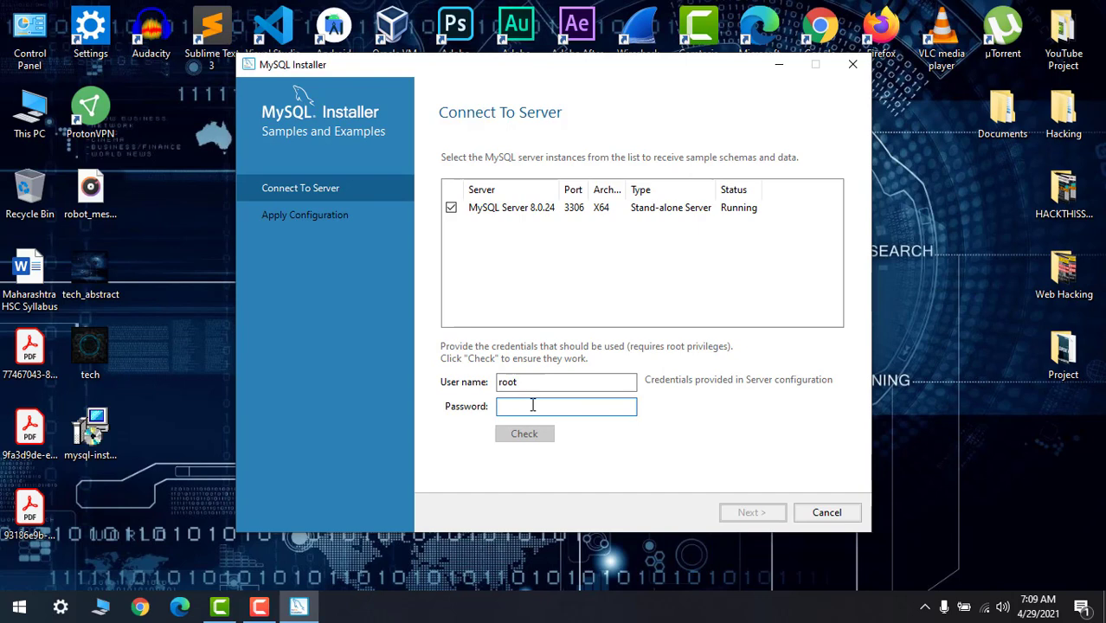
pyautogui.write('roo••')
pyautogui.press('BackSpace')
pyautogui.press('BackSpace')
pyautogui.press('BackSpace')
pyautogui.press('BackSpace')
pyautogui.press('BackSpace')
pyautogui.write('•••••')
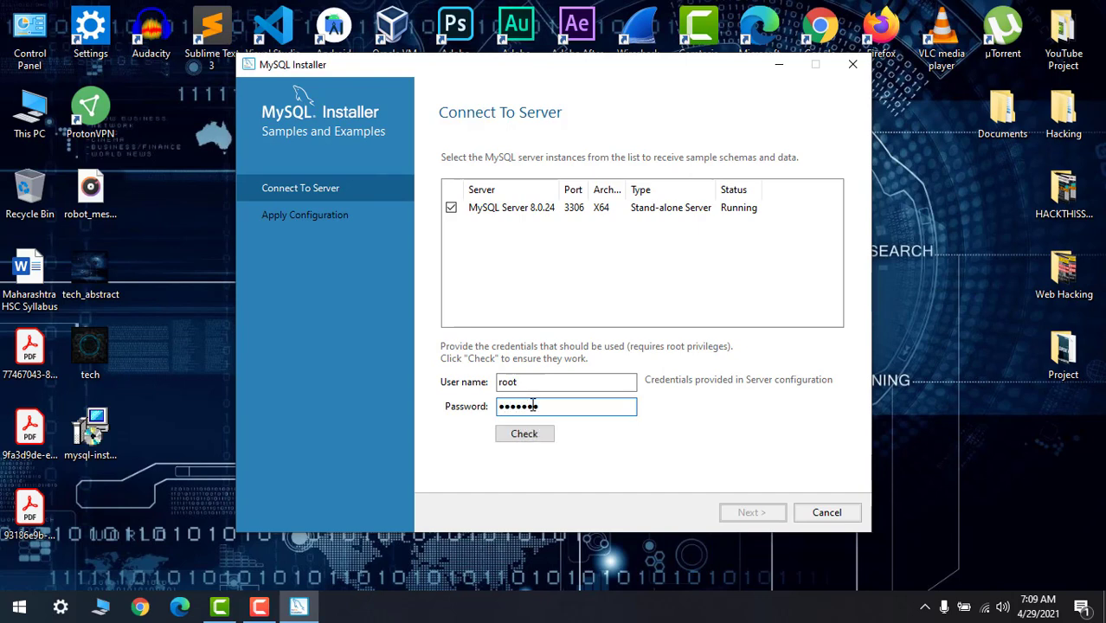
pyautogui.click(548, 439)
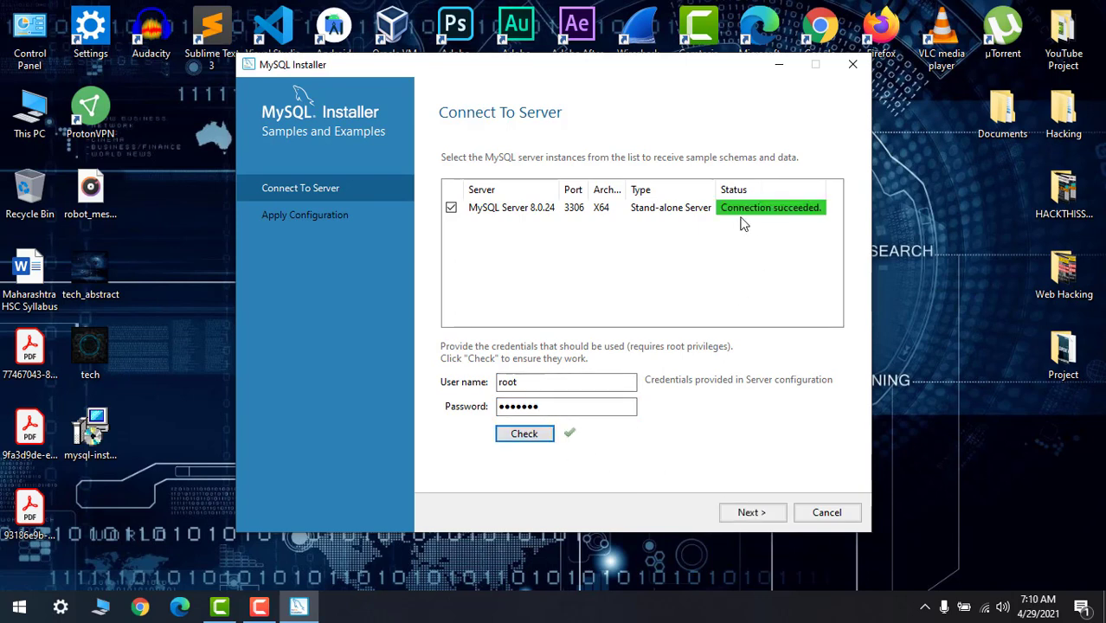
# - Apply the Samples and Examples configuration and finish the installation, launching MySQL Shell
pyautogui.click(749, 512)
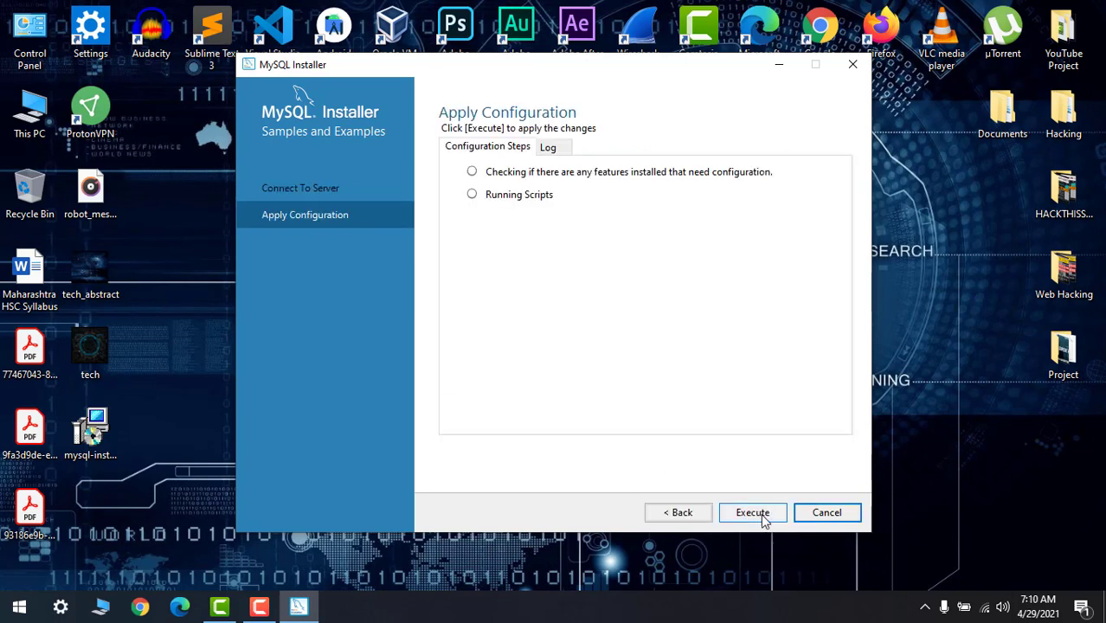
pyautogui.click(761, 514)
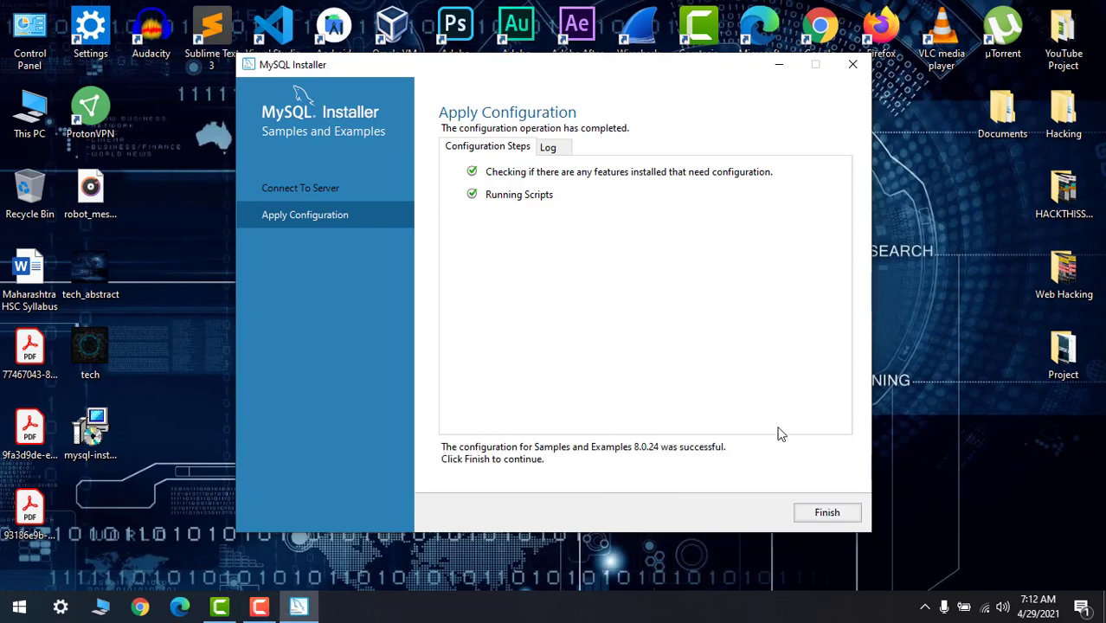
pyautogui.click(831, 515)
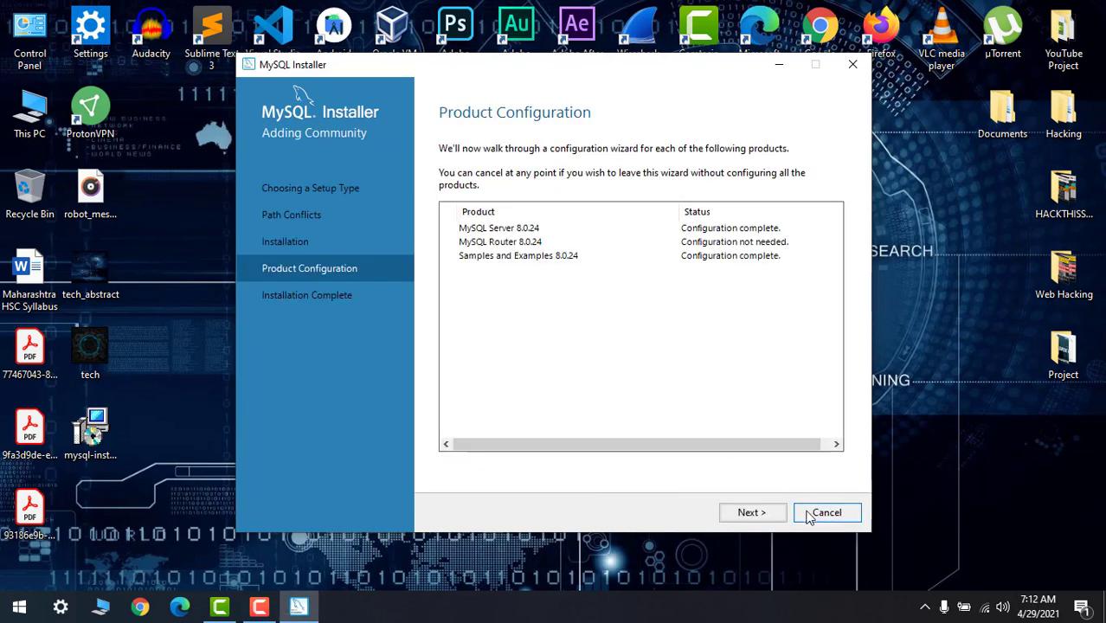
pyautogui.click(759, 513)
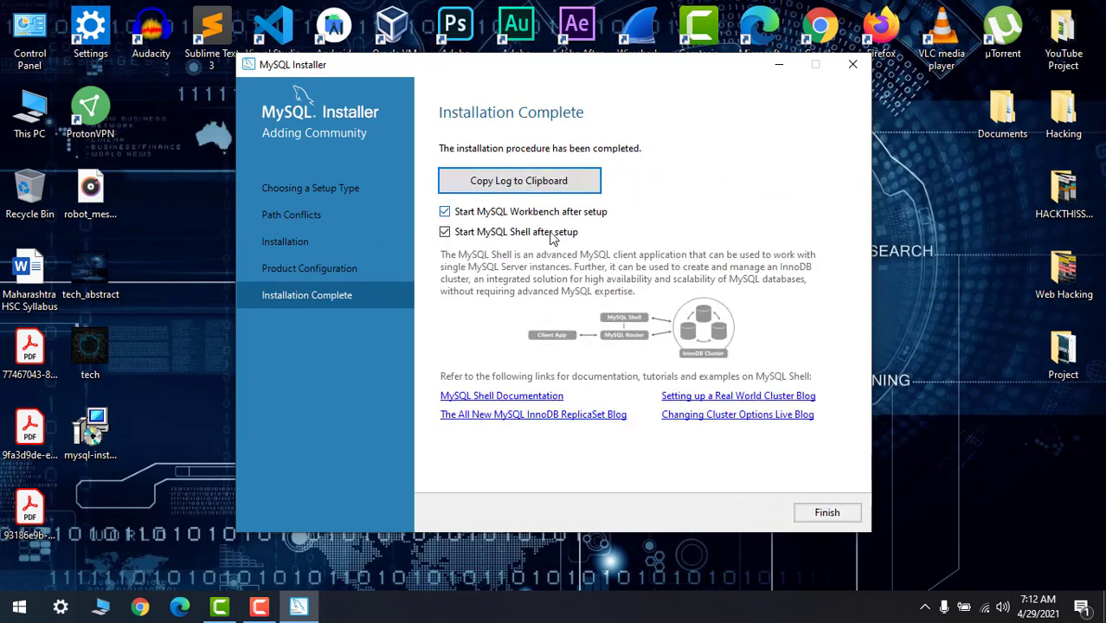
pyautogui.click(833, 520)
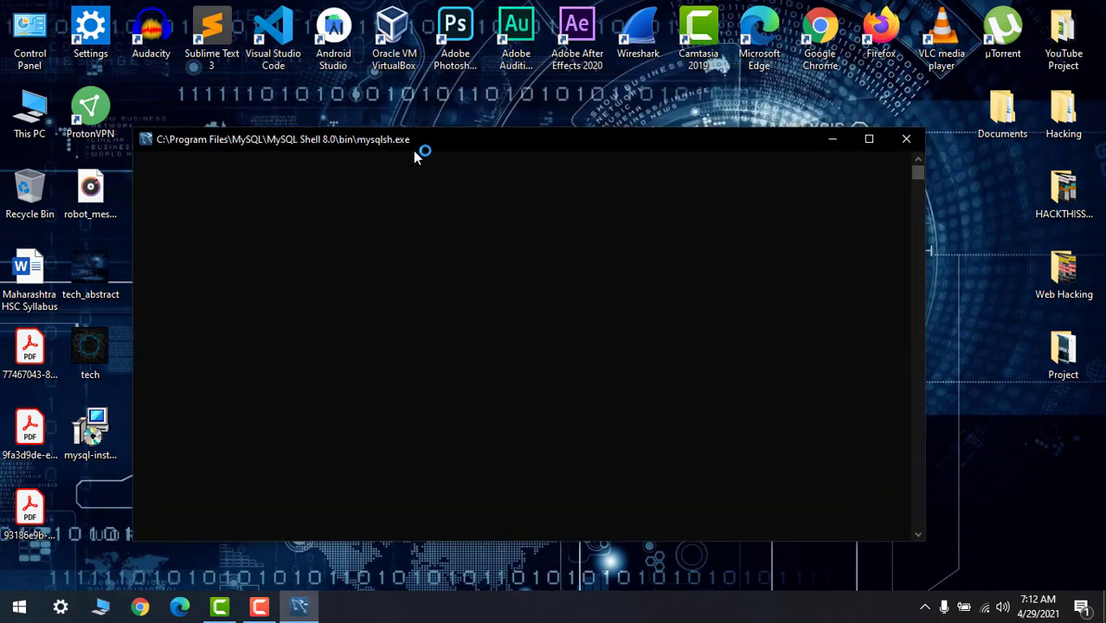
# - Close the MySQL Shell console, refresh the desktop, and search Start for 'command'
pyautogui.click(919, 145)
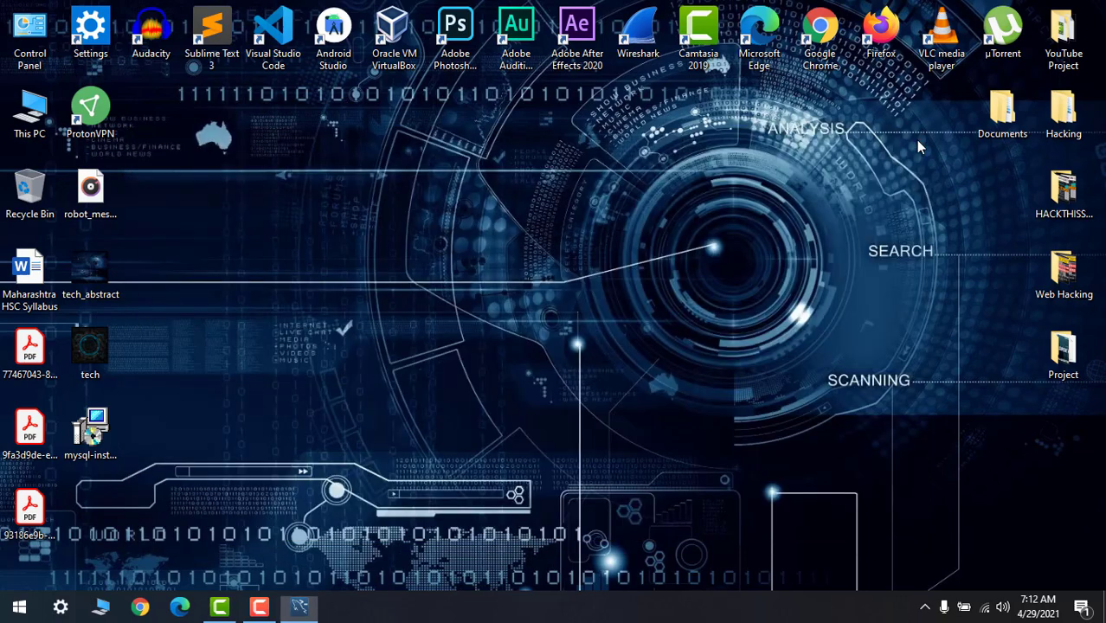
pyautogui.rightClick(475, 184)
pyautogui.click(400, 233)
pyautogui.rightClick(474, 180)
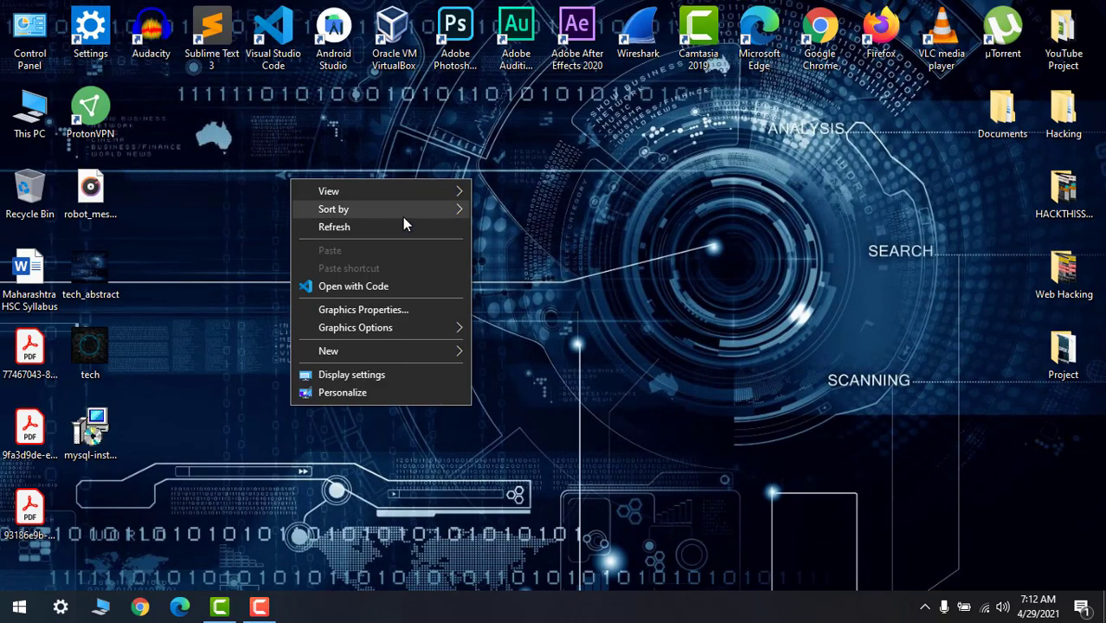
pyautogui.click(401, 232)
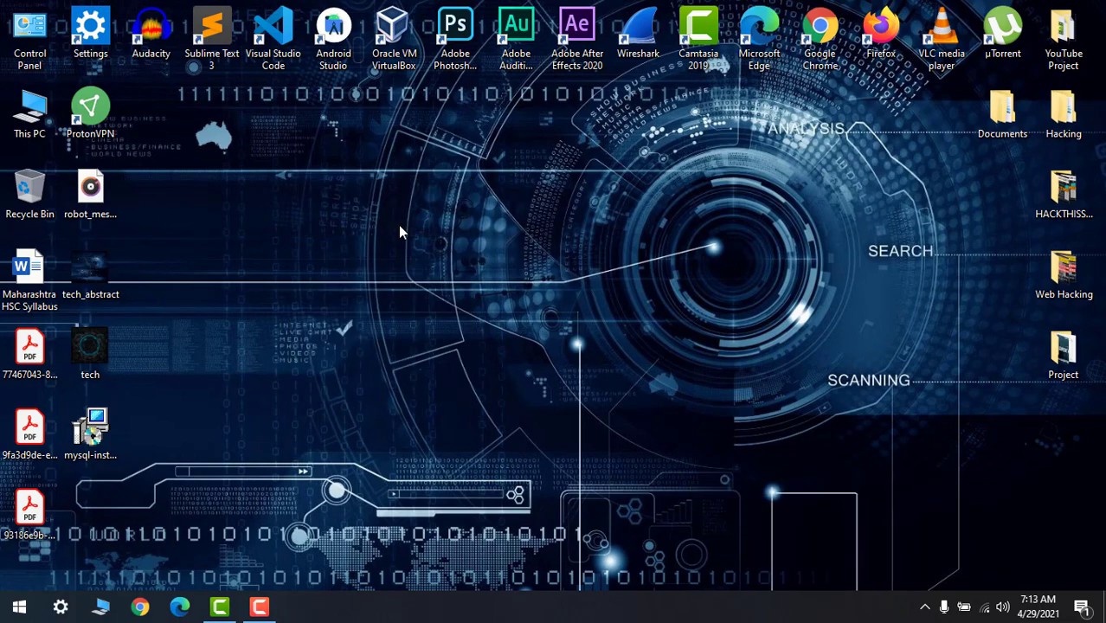
pyautogui.click(19, 606)
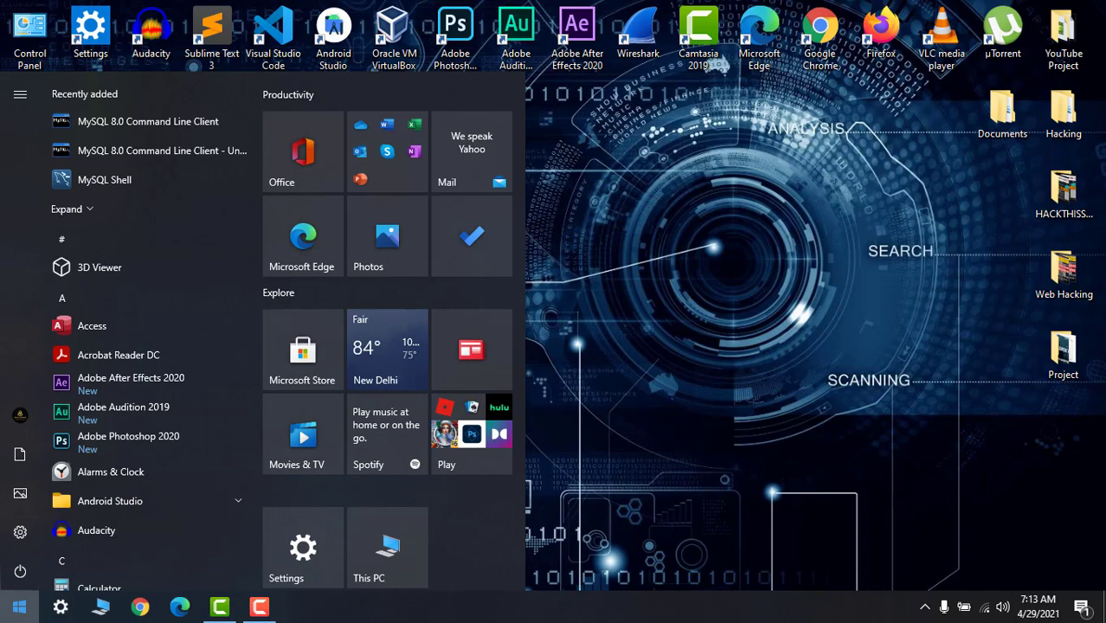
pyautogui.write('command')
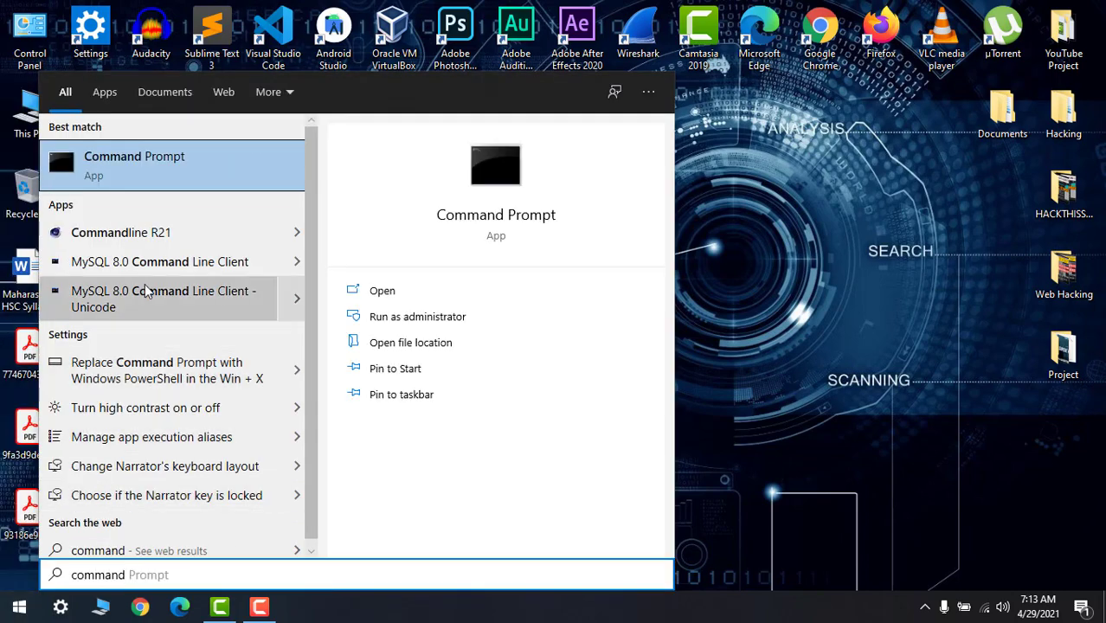
# - Launch MySQL 8.0 Command Line Client, log in with the root password, and maximize it
pyautogui.click(212, 262)
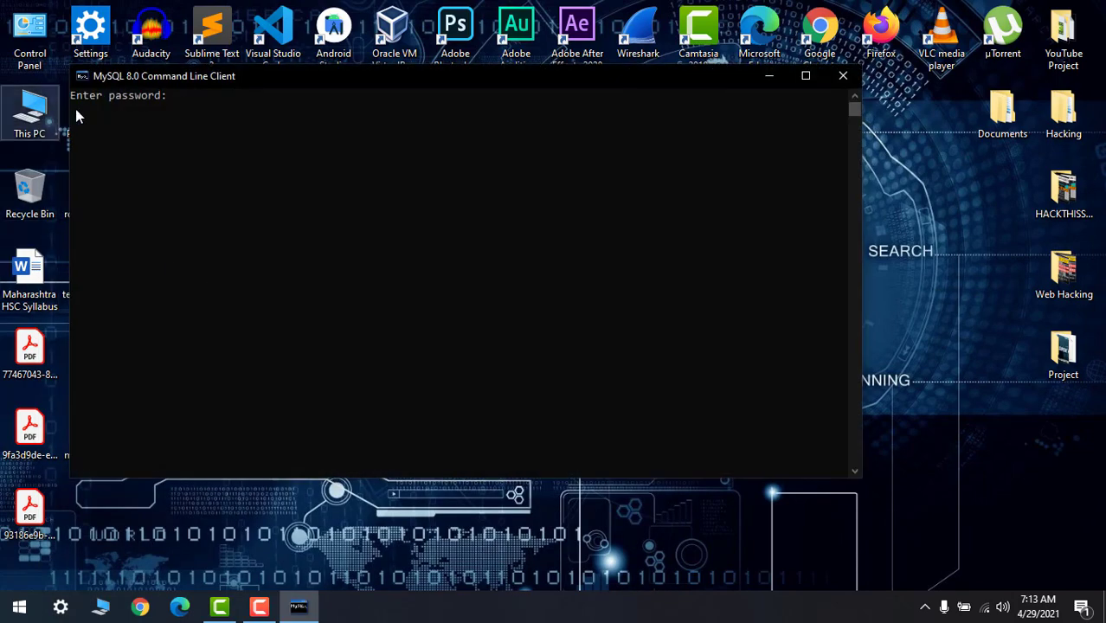
pyautogui.write('r')
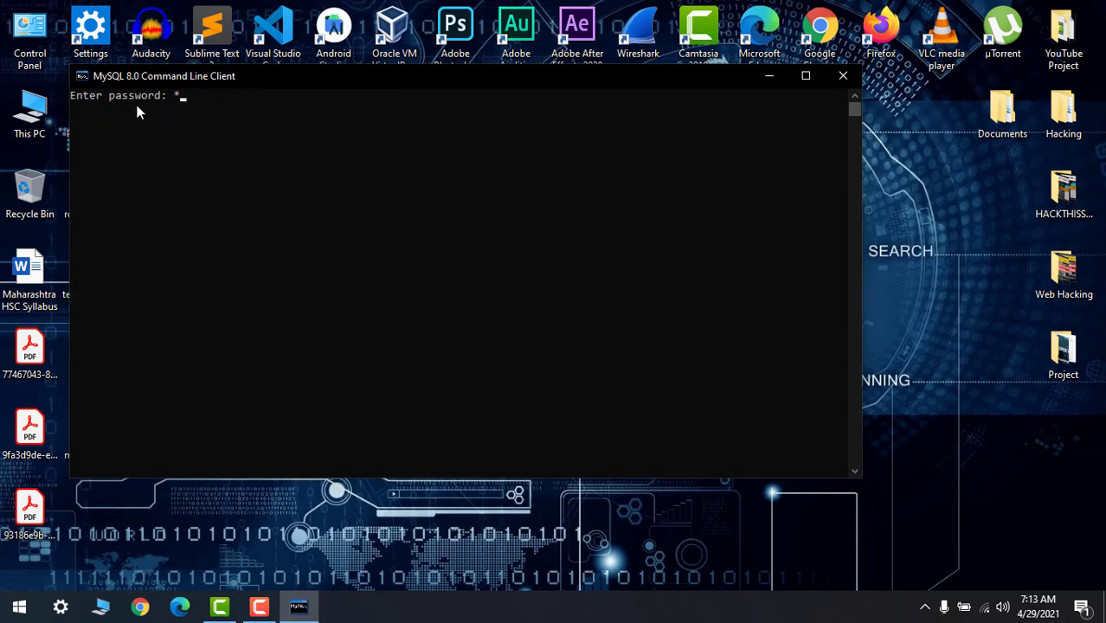
pyautogui.write('******')
pyautogui.press('Return')
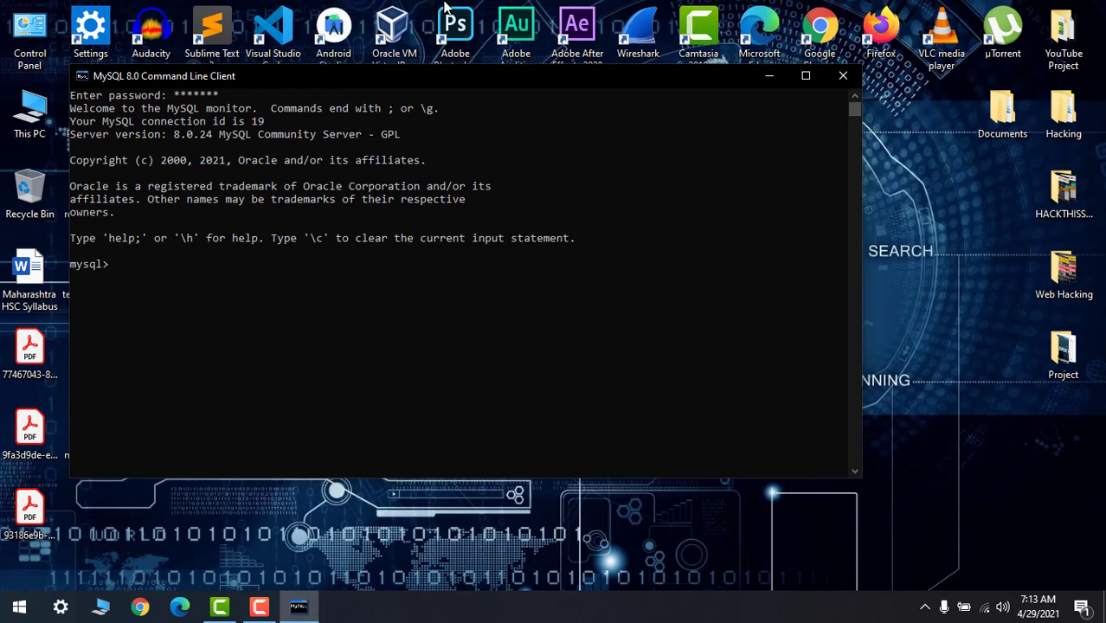
pyautogui.click(793, 78)
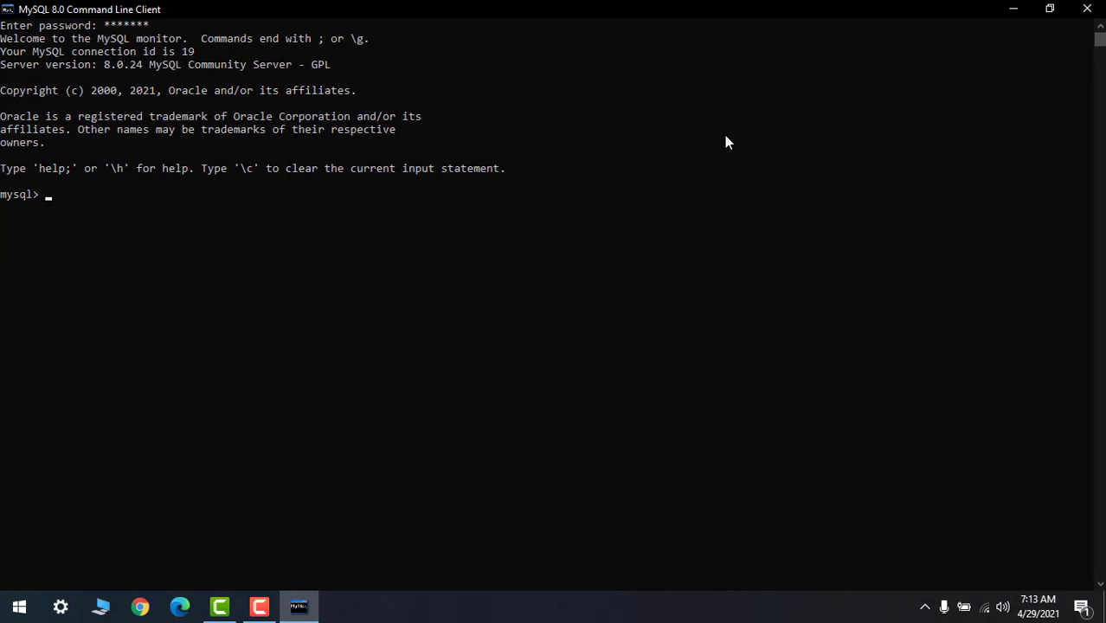
# - Run 'show databases;' to list the six databases including sakila and world
pyautogui.write('hso')
pyautogui.press('BackSpace')
pyautogui.press('BackSpace')
pyautogui.write('show')
pyautogui.press('BackSpace')
pyautogui.press('BackSpace')
pyautogui.press('BackSpace')
pyautogui.press('BackSpace')
pyautogui.press('BackSpace')
pyautogui.write('show databaes')
pyautogui.write('s')
pyautogui.press('BackSpace')
pyautogui.press('BackSpace')
pyautogui.press('BackSpace')
pyautogui.write('ses;')
pyautogui.press('Return')
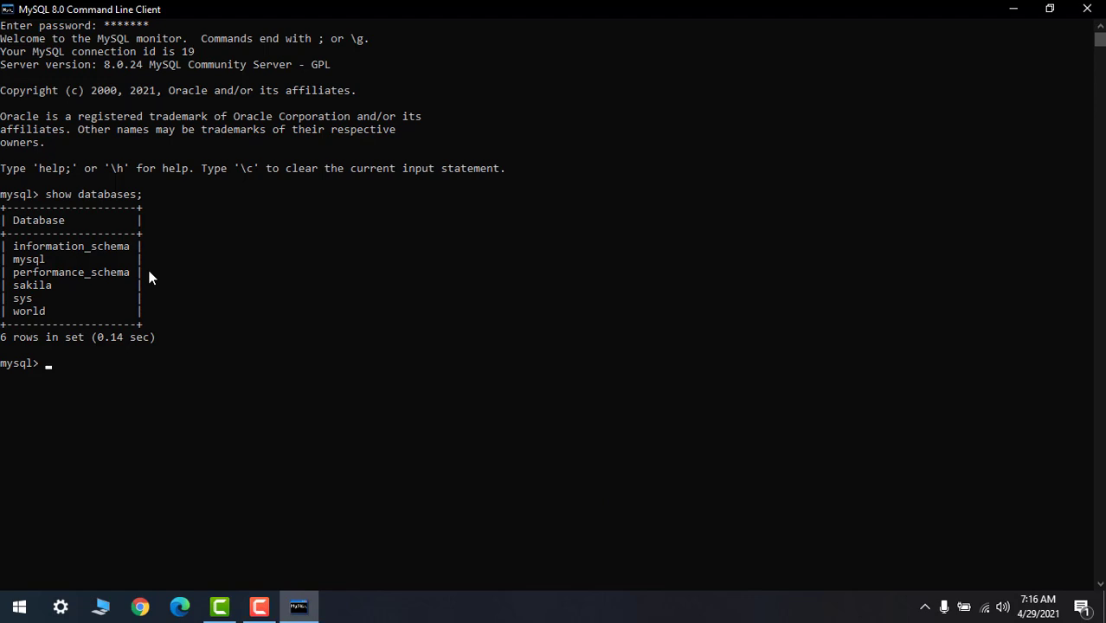
# - Run 'create database techno;' to create the techno database
pyautogui.write('create databases')
pyautogui.press('BackSpace')
pyautogui.write('techno')
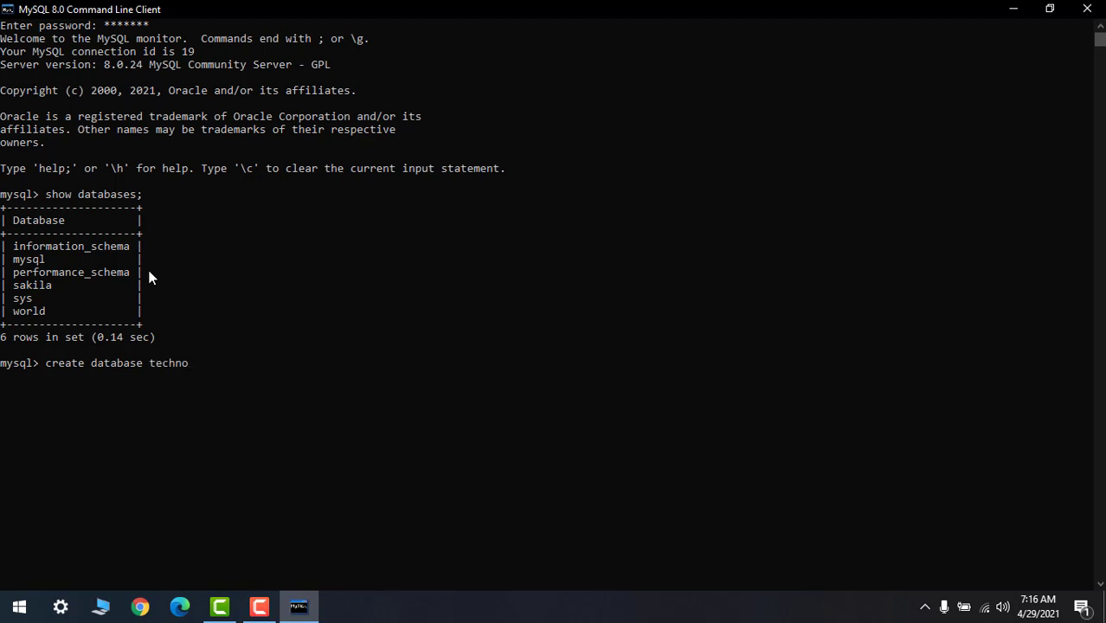
pyautogui.write(';')
pyautogui.press('Return')
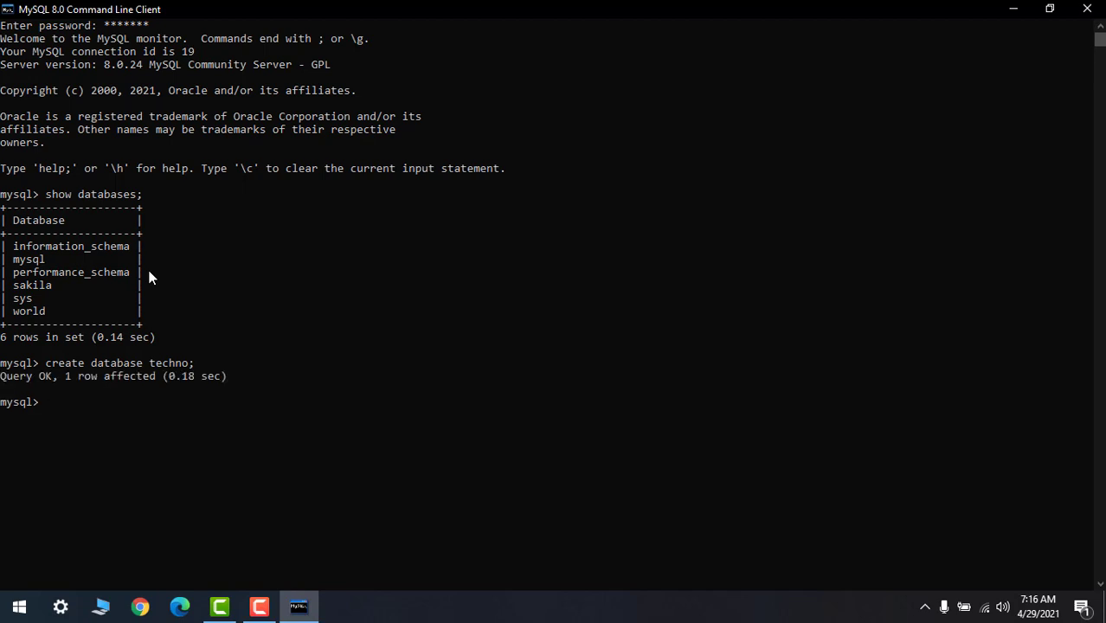
# - Rerun 'show databases;' and check techno is listed among seven databases
pyautogui.press('Up')
pyautogui.press('Up')
pyautogui.press('Return')
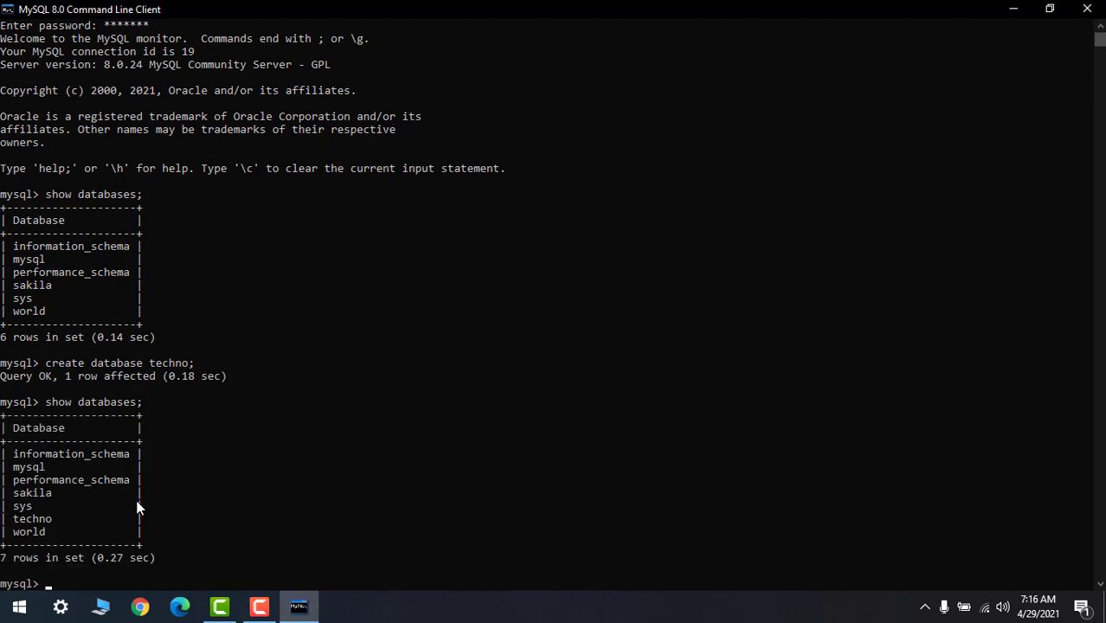
pyautogui.click(13, 523)
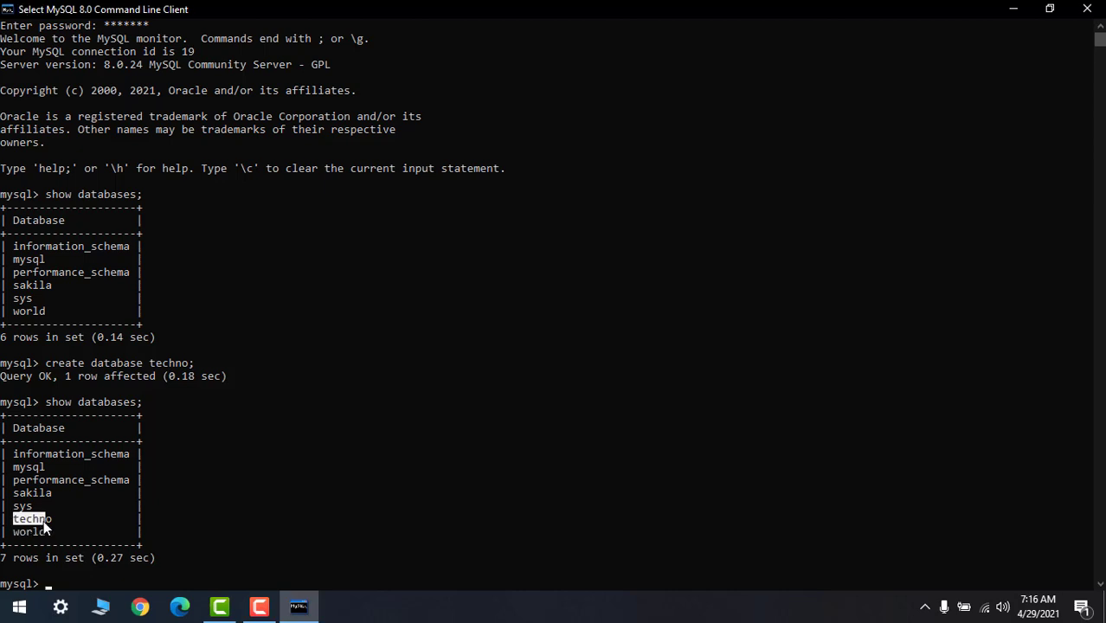
pyautogui.click(52, 520)
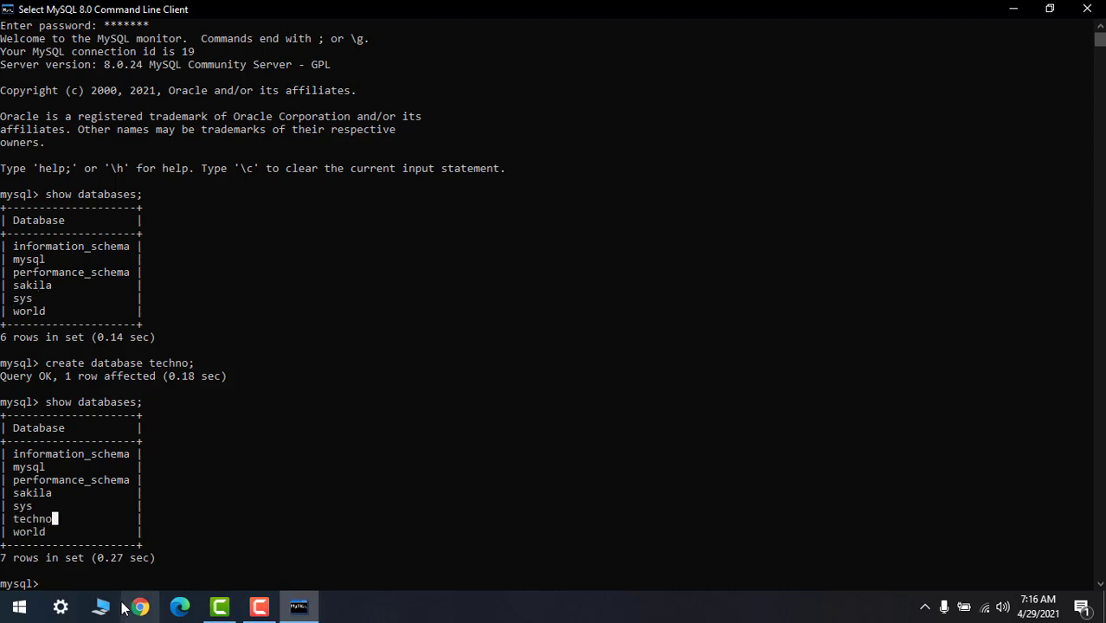
pyautogui.click(70, 519)
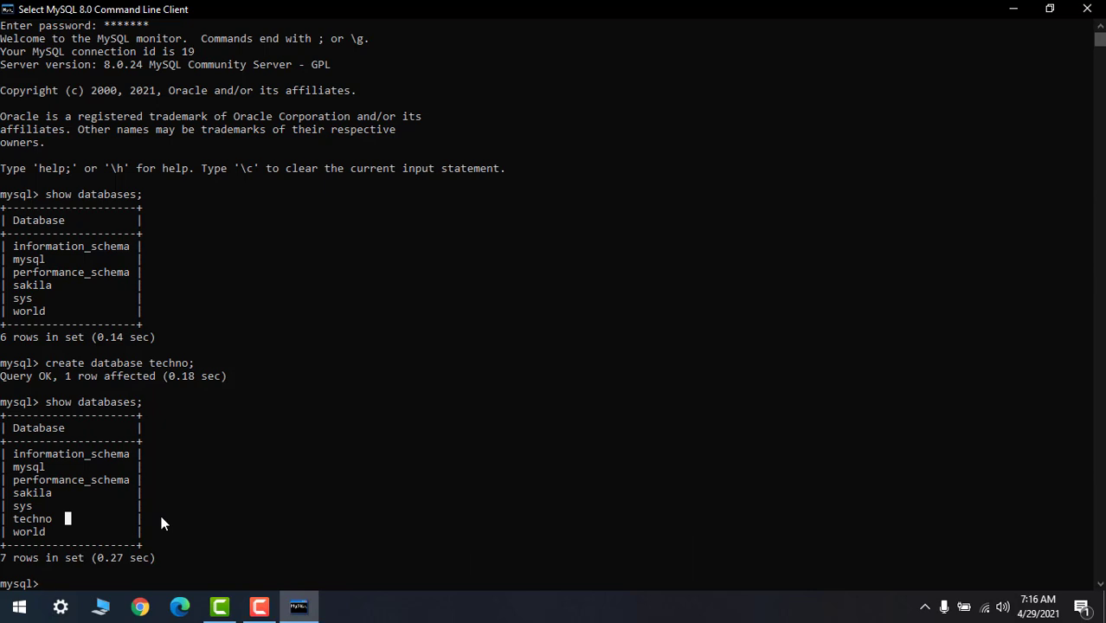
# - Run 'drop database techno;', fixing the 'databases' typo from the first attempt
pyautogui.write('dro')
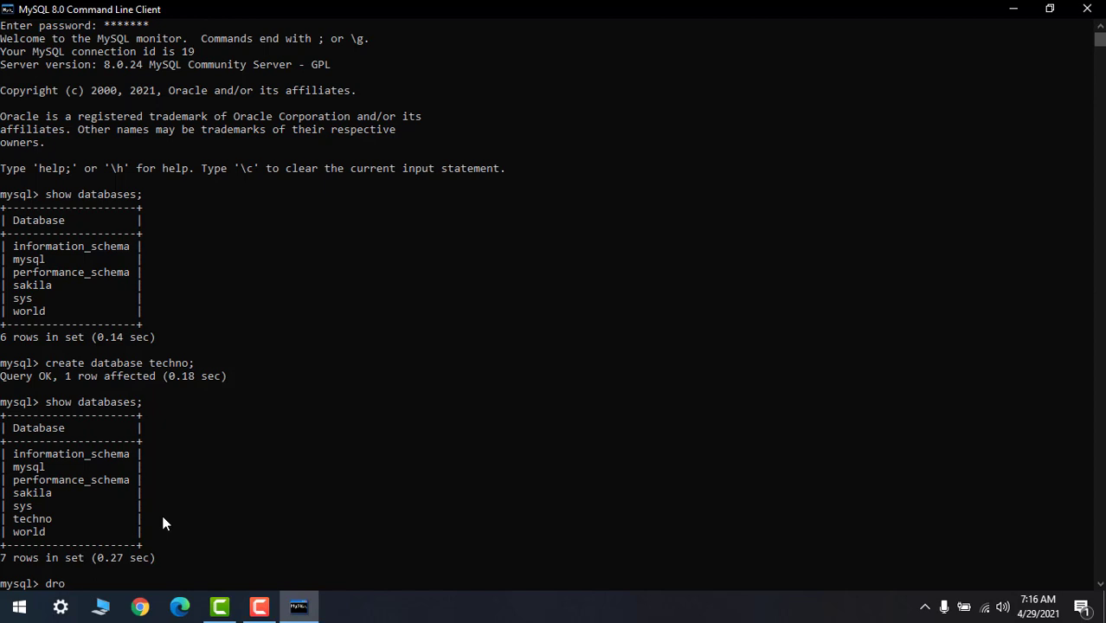
pyautogui.write('p databases techn')
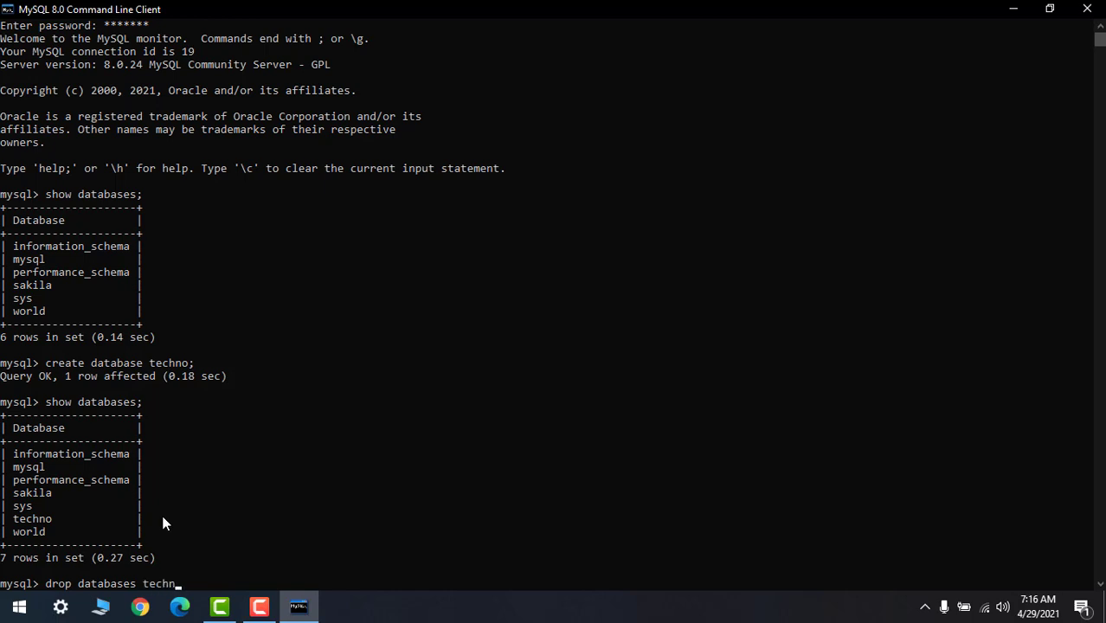
pyautogui.write('o;')
pyautogui.press('Return')
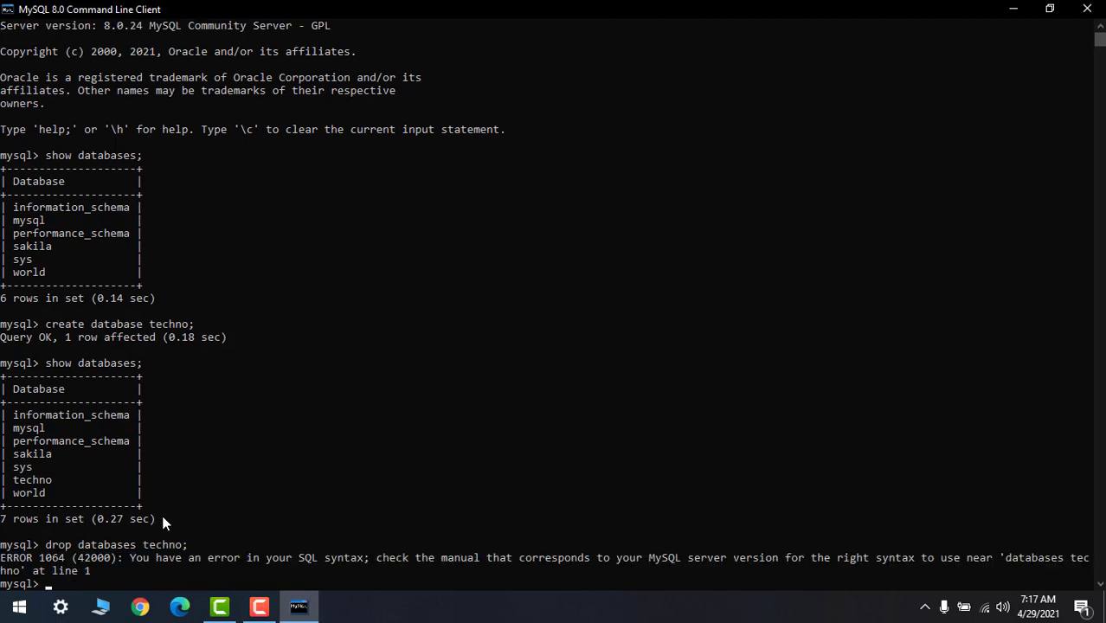
pyautogui.press('Up')
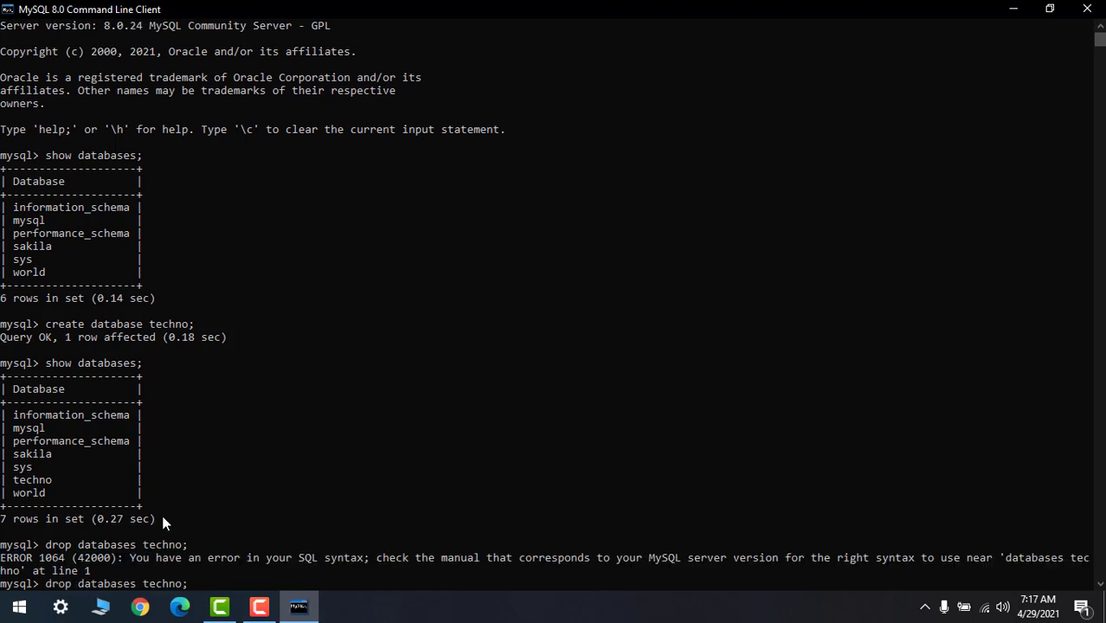
pyautogui.press('Left')
pyautogui.press('Left')
pyautogui.press('Left')
pyautogui.press('Left')
pyautogui.press('Left')
pyautogui.press('Left')
pyautogui.press('Left')
pyautogui.press('Left')
pyautogui.press('BackSpace')
pyautogui.press('Right')
pyautogui.press('Right')
pyautogui.press('End')
pyautogui.write(';')
pyautogui.press('Return')
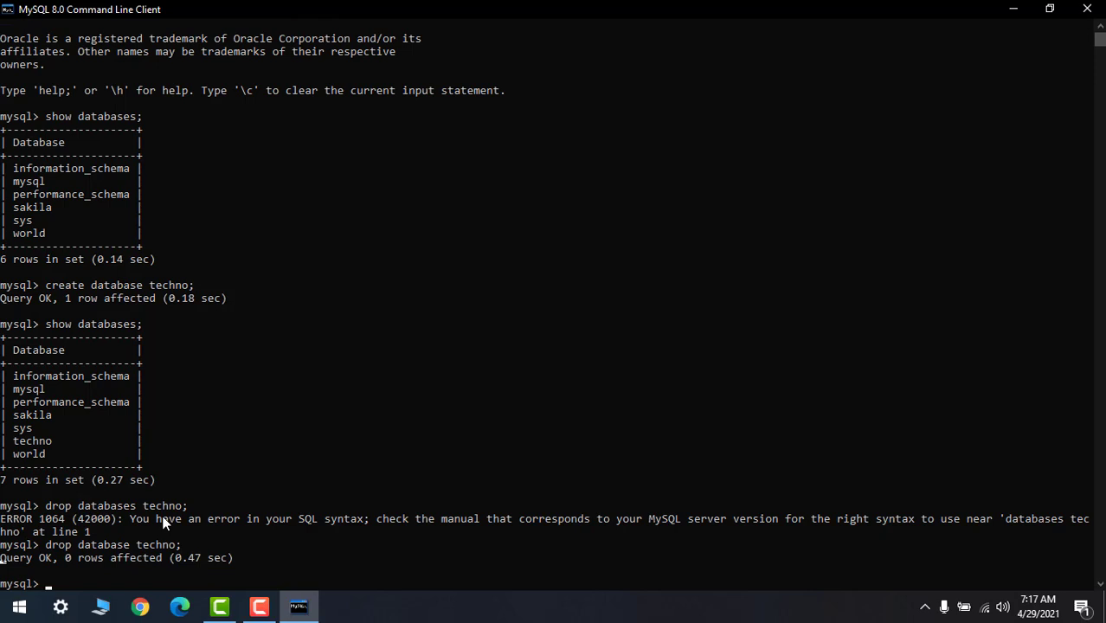
# - Rerun 'show databases;' and confirm only six databases remain, without techno
pyautogui.press('Up')
pyautogui.press('Up')
pyautogui.press('Up')
pyautogui.press('Return')
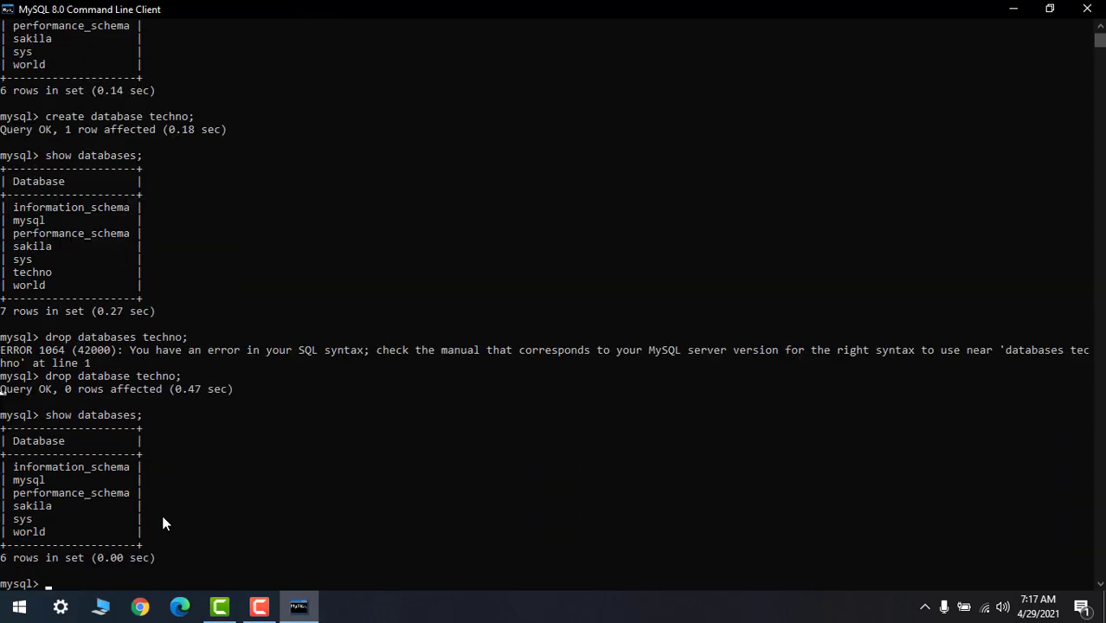
pyautogui.moveTo(14, 525); pyautogui.dragTo(35, 528)
pyautogui.click(35, 529)
pyautogui.click(75, 508)
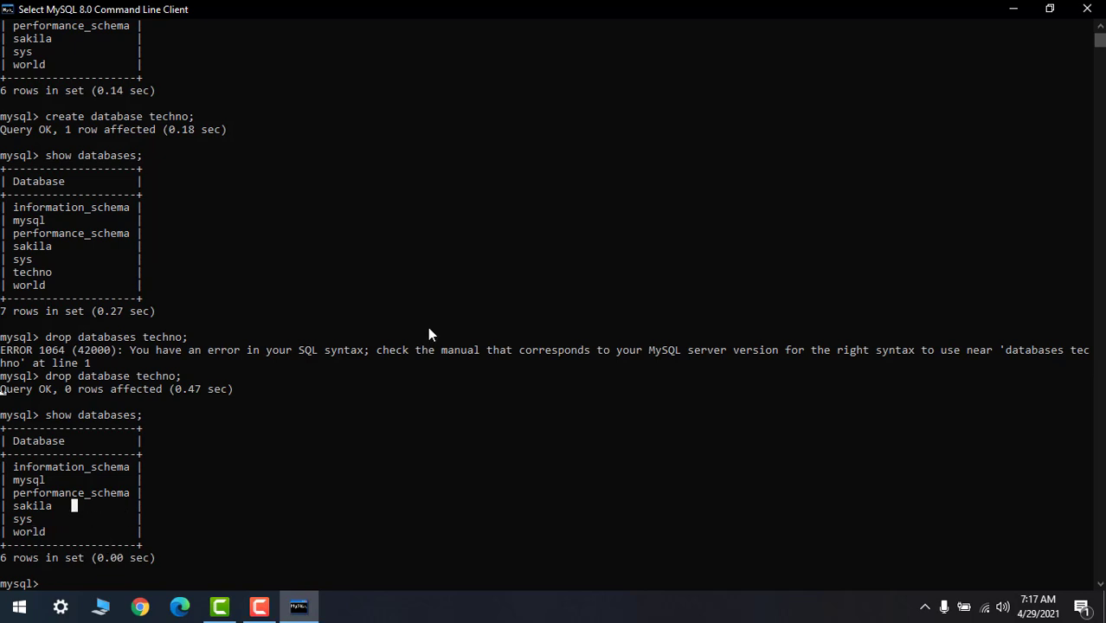
pyautogui.click(1099, 29)
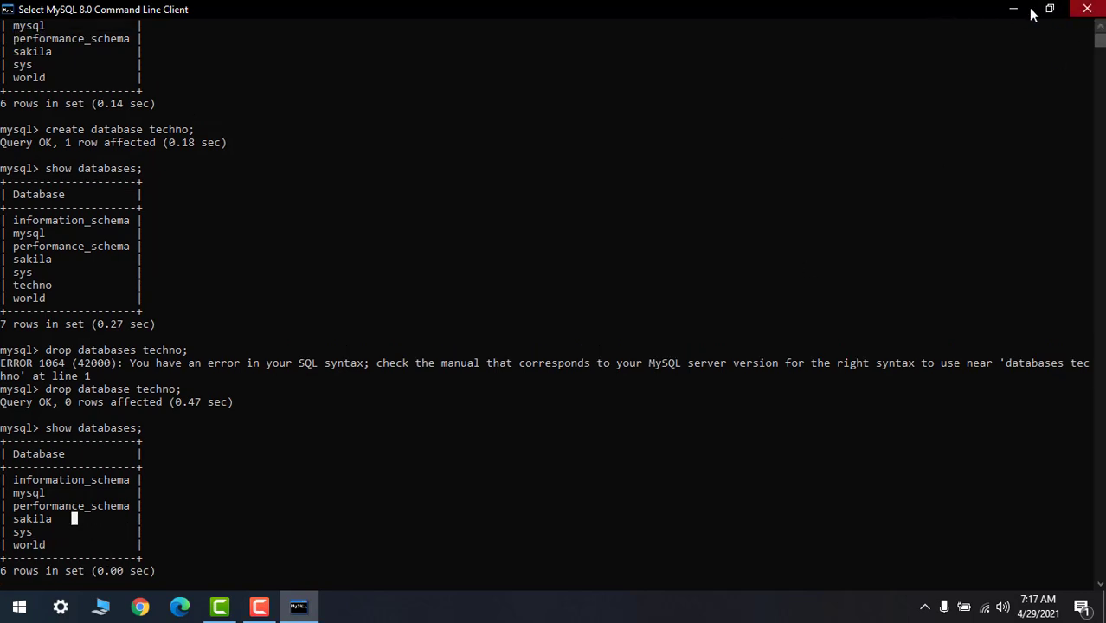